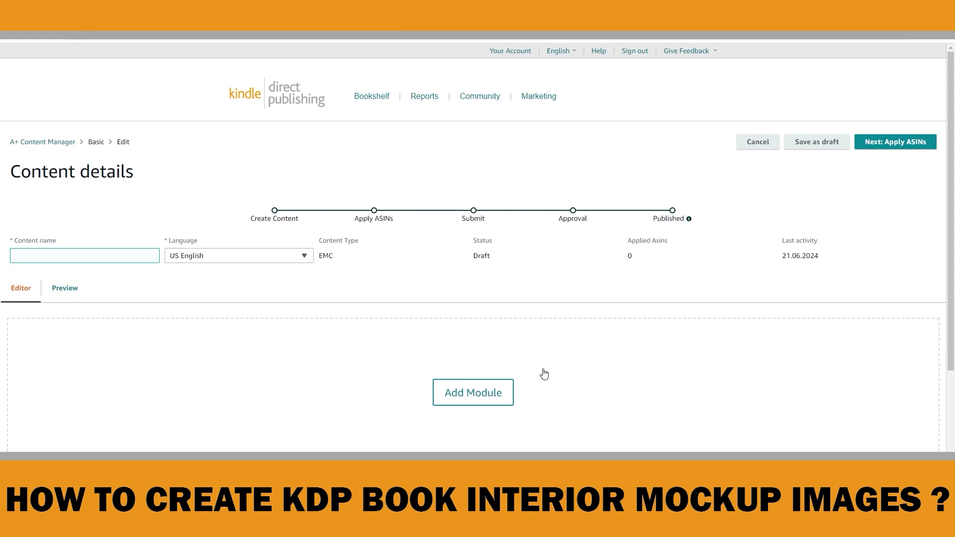
Step: Add a Standard Image Header With Text module to the A+ Content draft
scroll(580, 373, "down", 1)
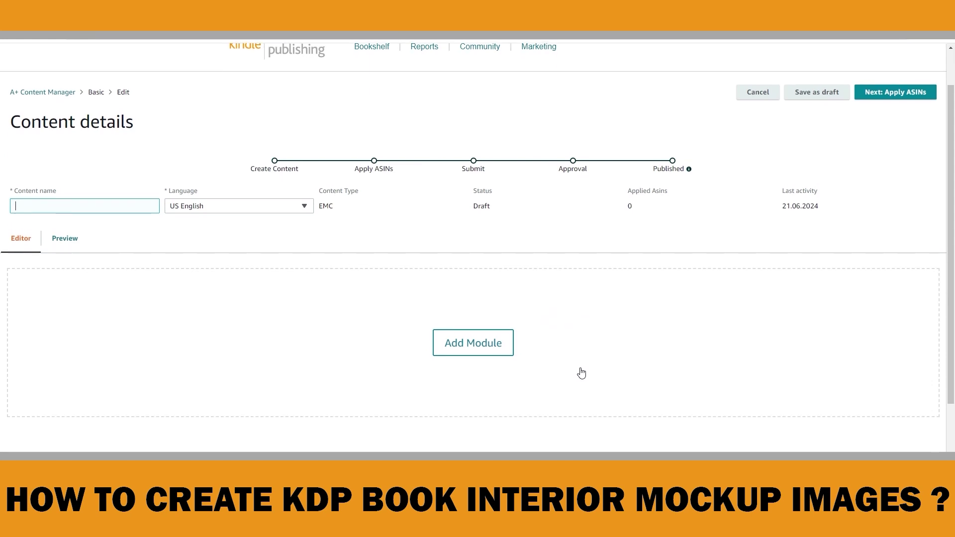
left_click(469, 350)
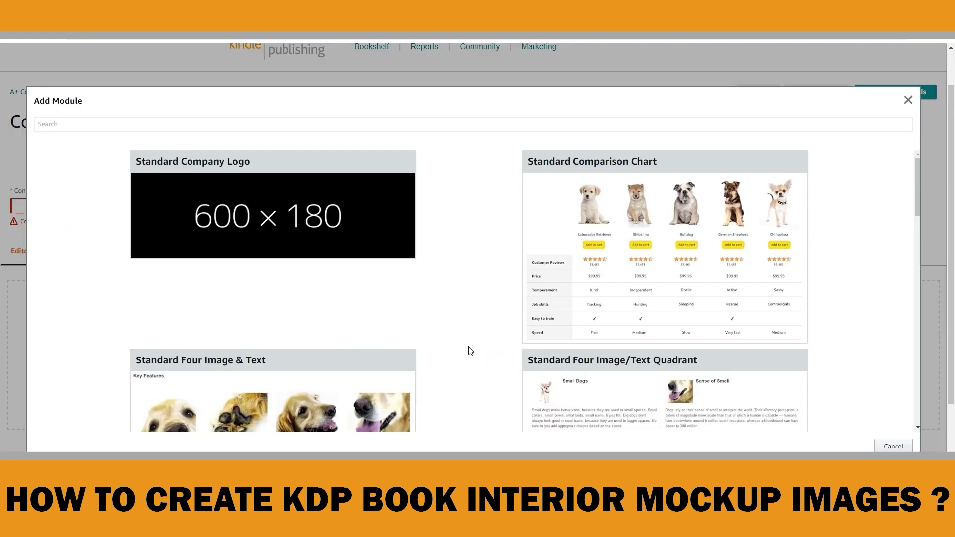
scroll(883, 234, "down", 4)
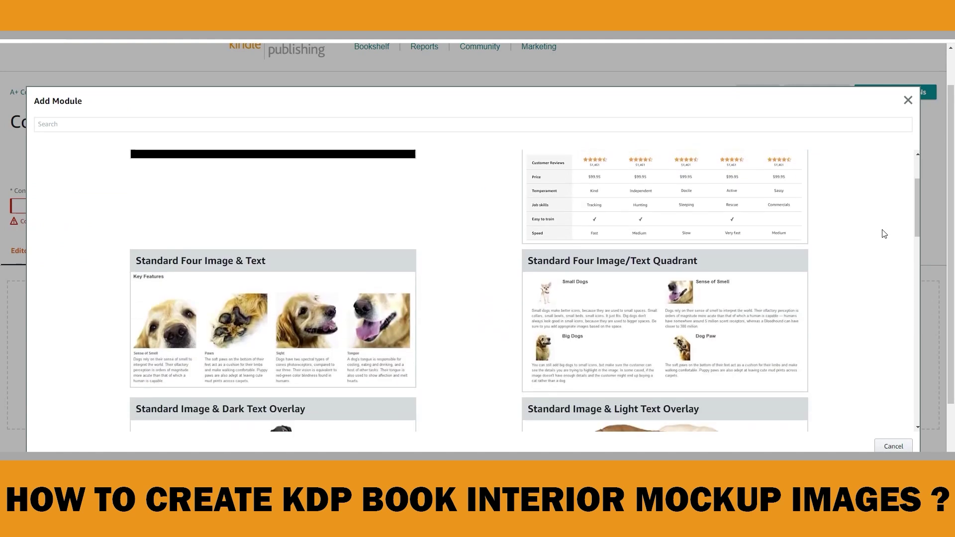
scroll(884, 234, "down", 5)
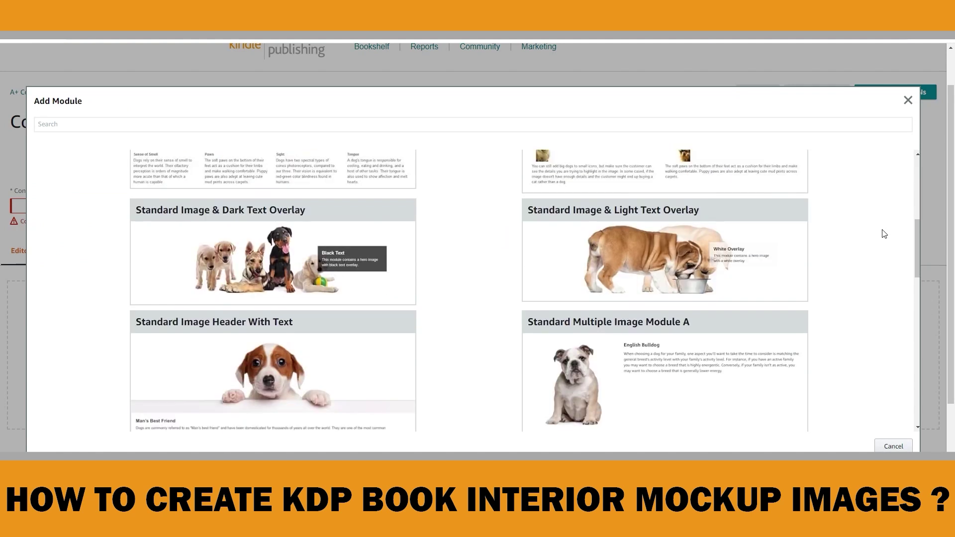
scroll(884, 233, "down", 8)
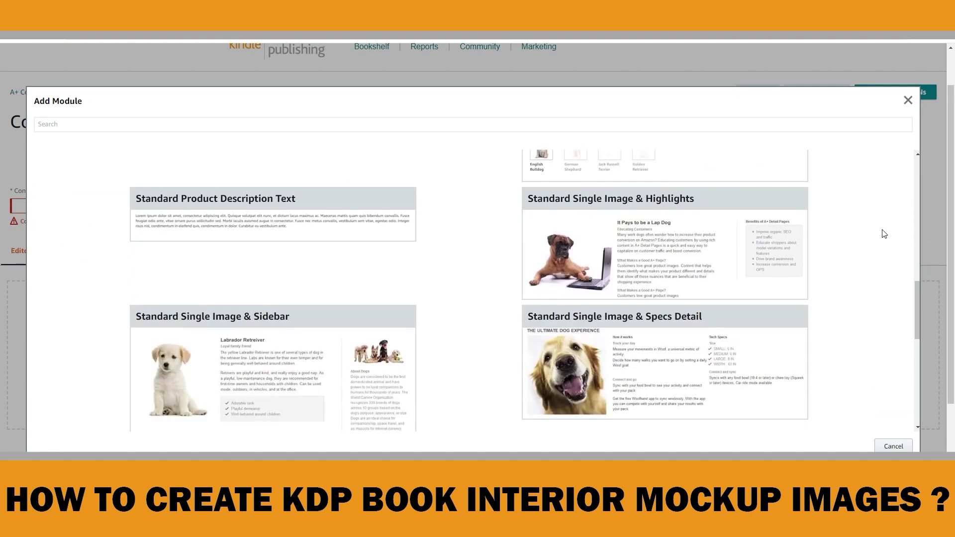
scroll(884, 234, "down", 3)
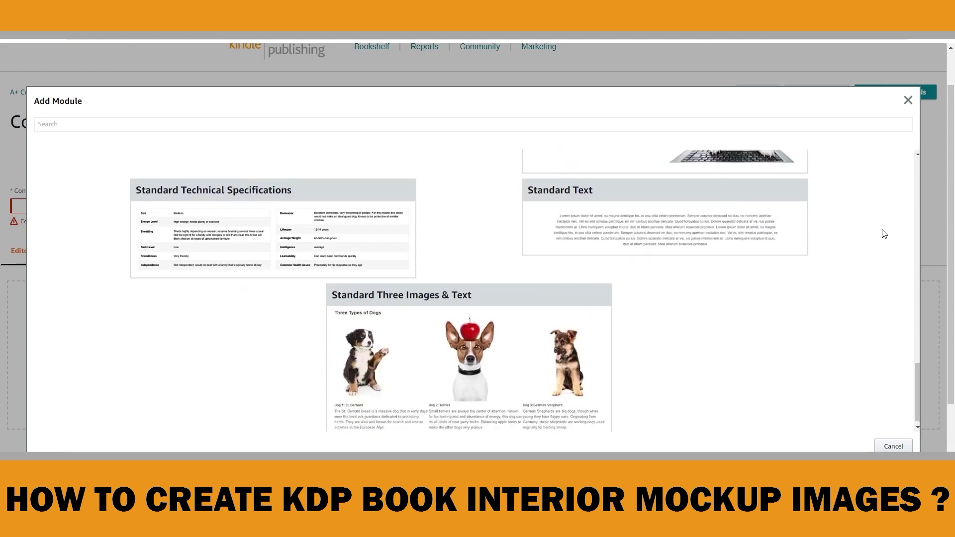
left_click_drag(917, 373, 929, 166)
scroll(856, 314, "down", 3)
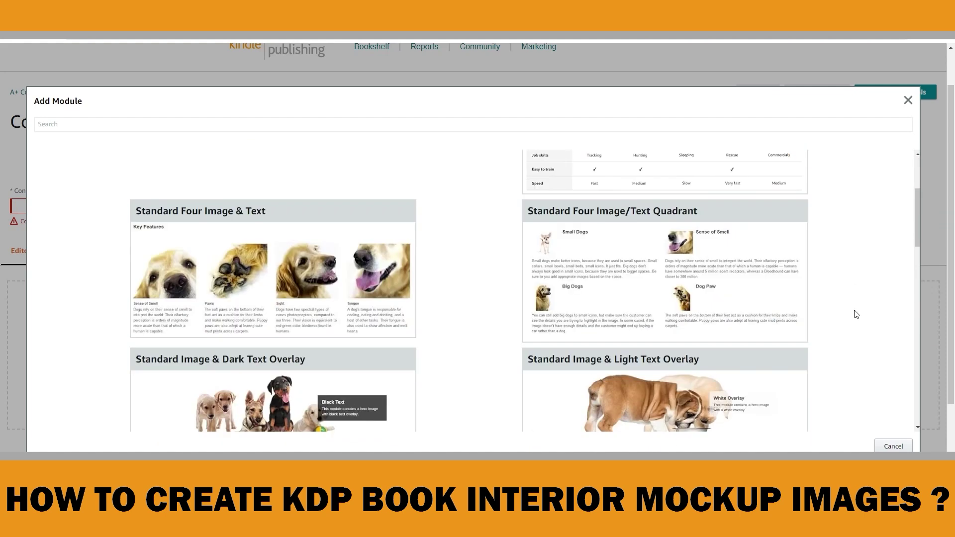
scroll(856, 314, "down", 5)
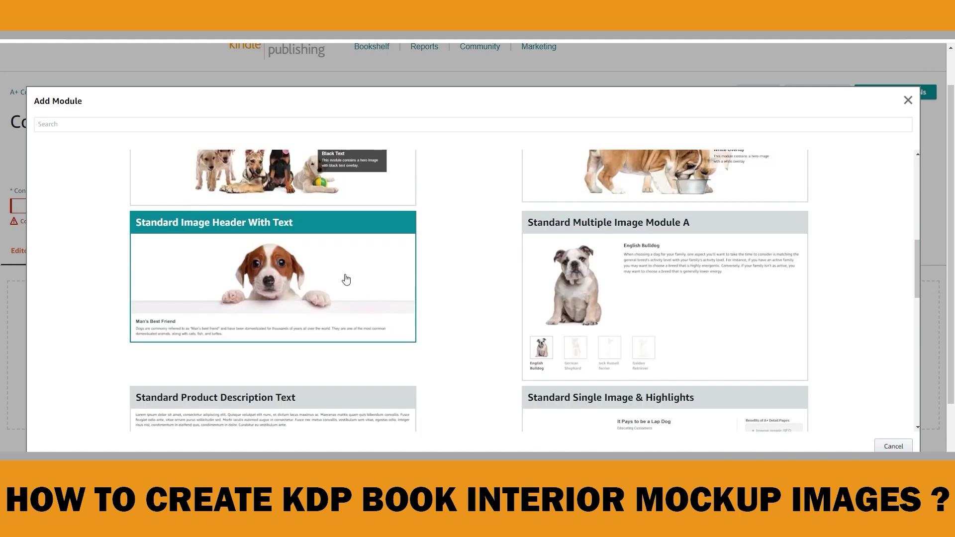
left_click(353, 278)
Step: Bring up the header module's image upload and highlight its 970px x 600px minimum size
scroll(883, 364, "down", 4)
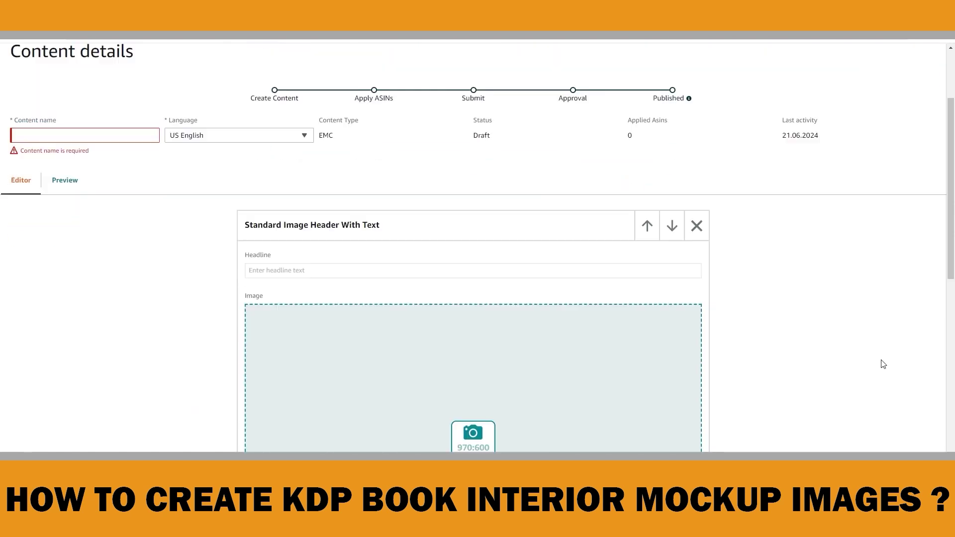
scroll(652, 247, "down", 2)
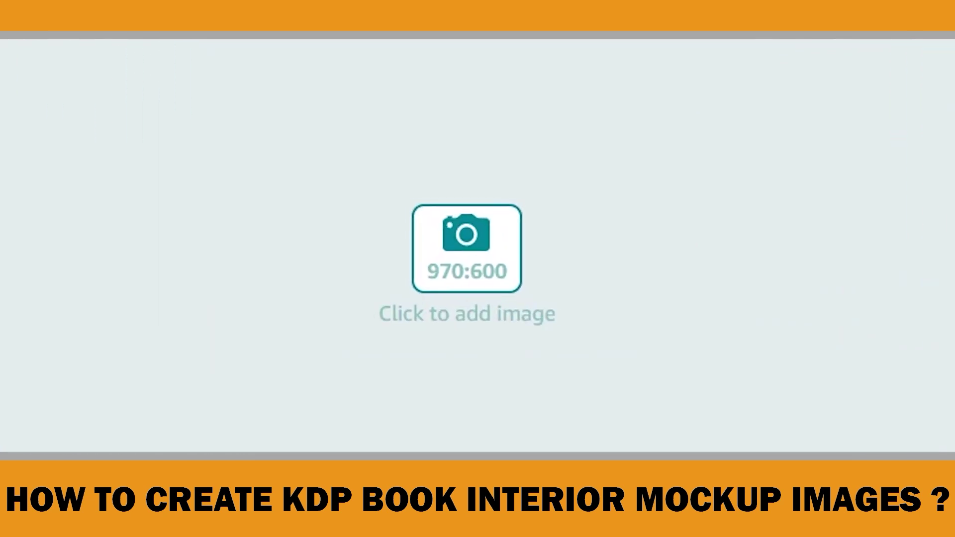
left_click(488, 313)
left_click_drag(317, 60, 492, 60)
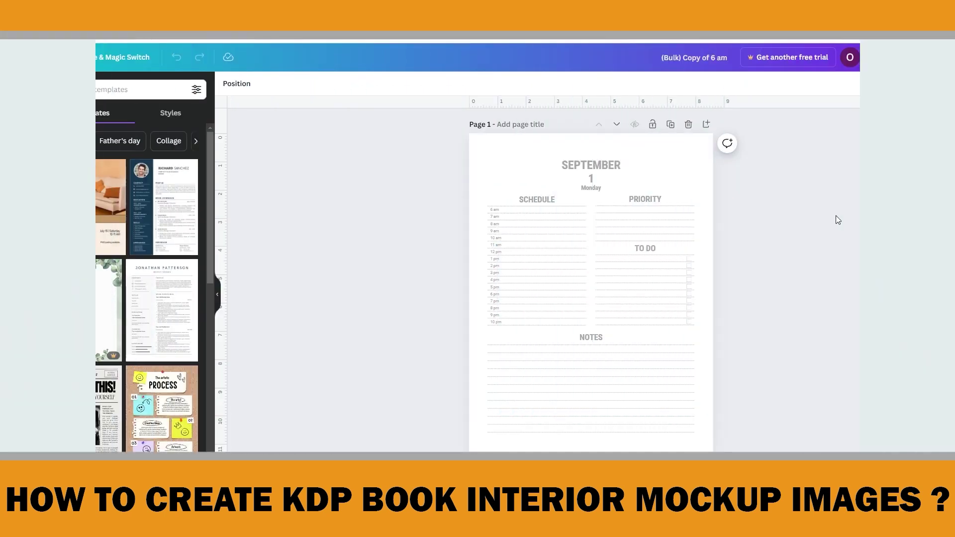
Step: Scroll through the September planner pages to Page 3 and bring up the Share options
scroll(836, 215, "down", 6)
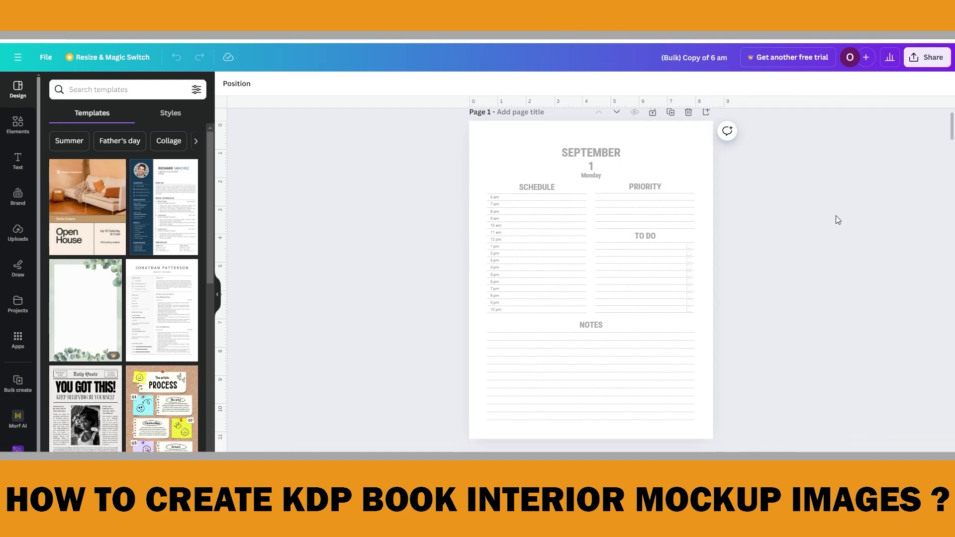
scroll(835, 218, "down", 4)
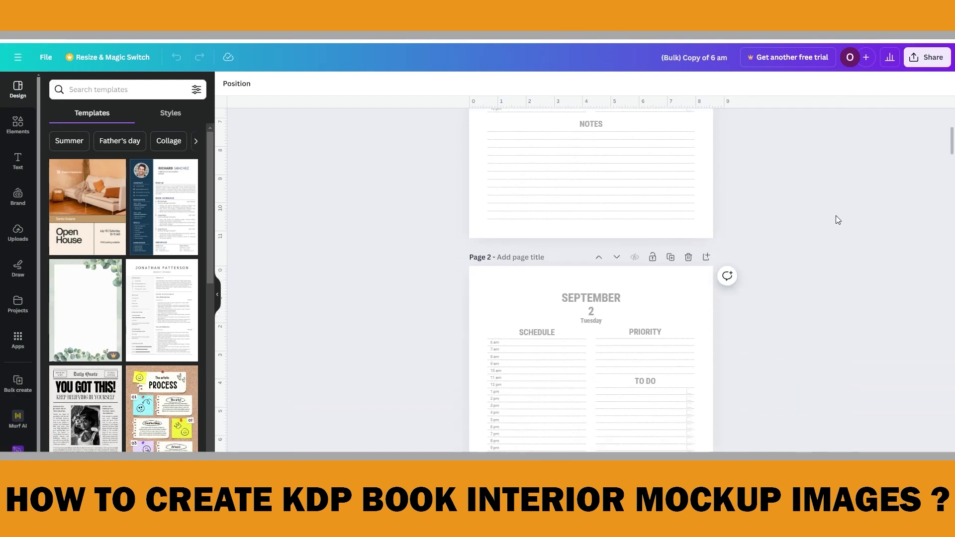
scroll(836, 216, "down", 3)
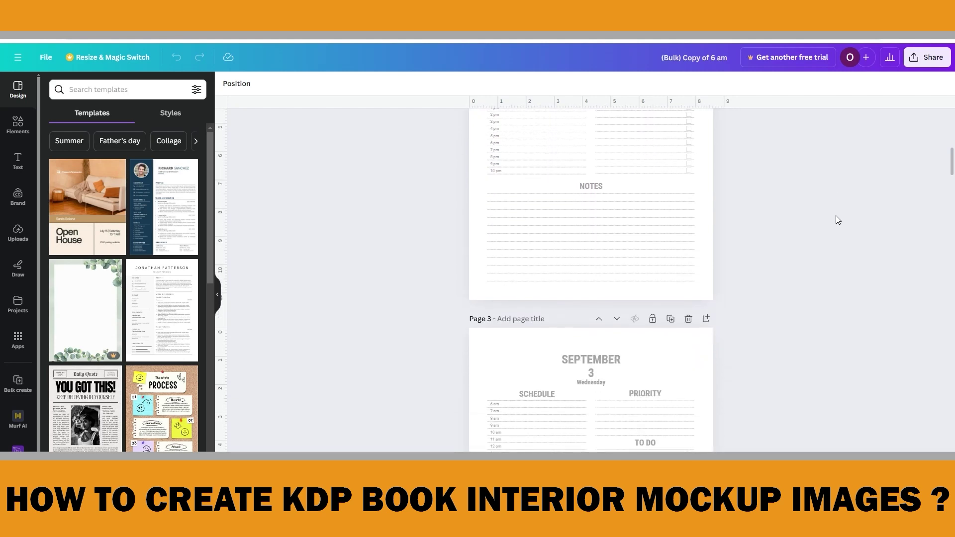
scroll(836, 215, "down", 3)
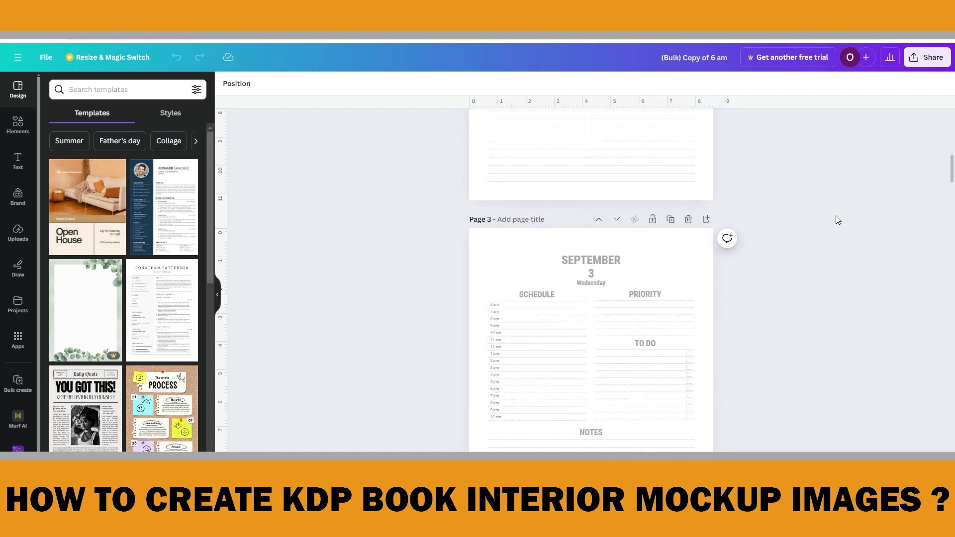
scroll(836, 220, "down", 1)
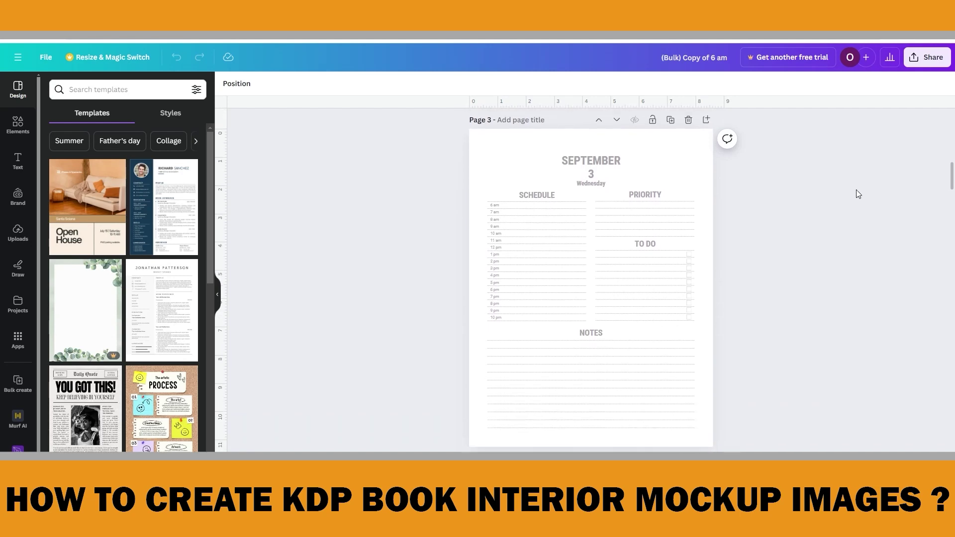
left_click(923, 61)
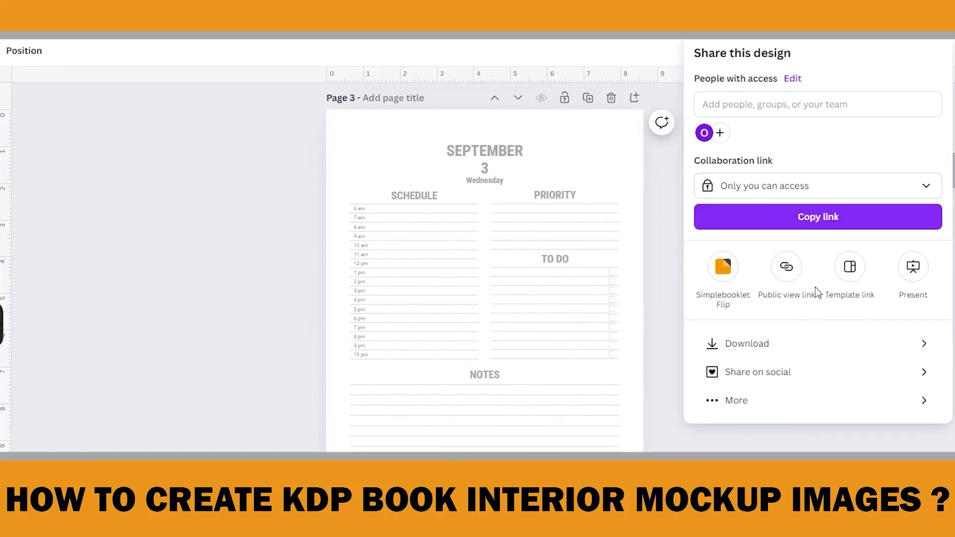
Step: Download pages 2 and 3 of the planner as PNG images
left_click(897, 342)
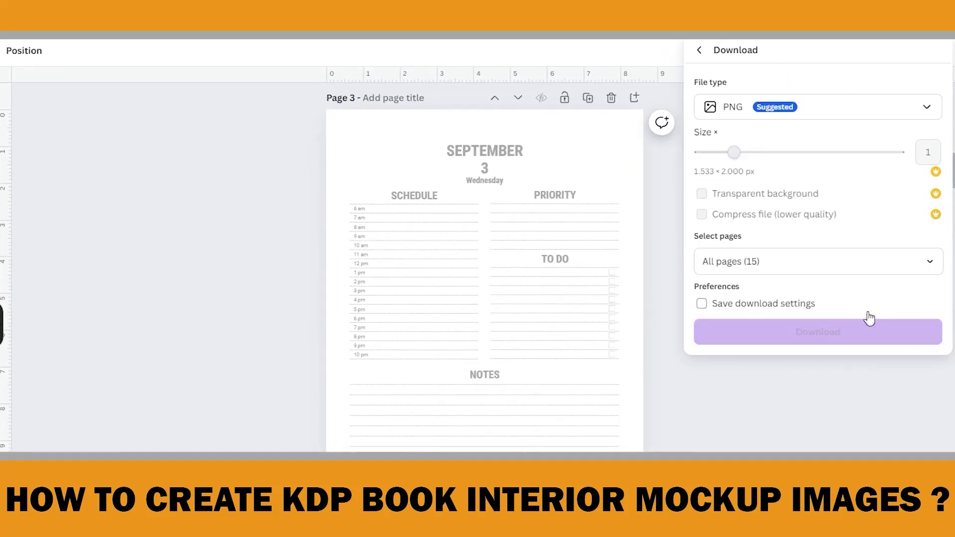
left_click(905, 258)
left_click(825, 300)
left_click(919, 397)
left_click(920, 433)
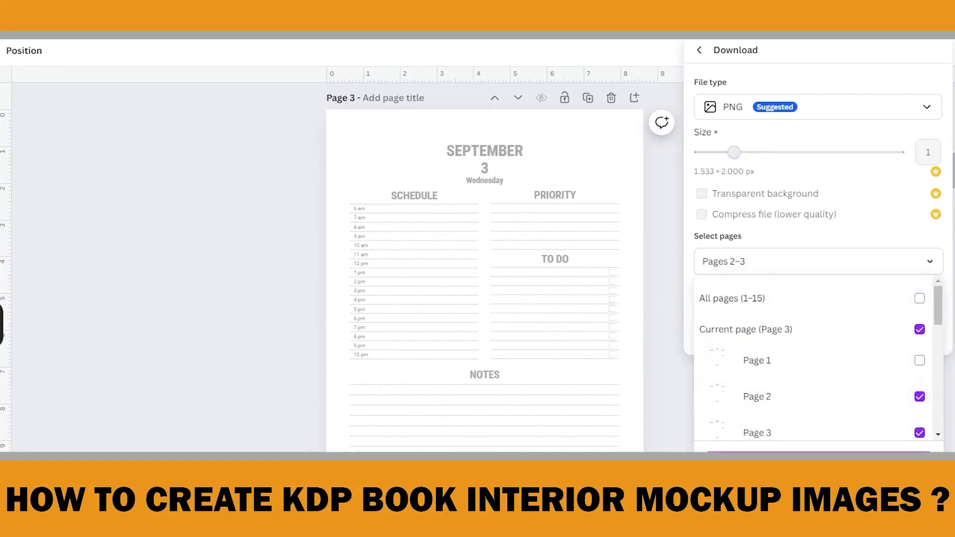
left_click(821, 344)
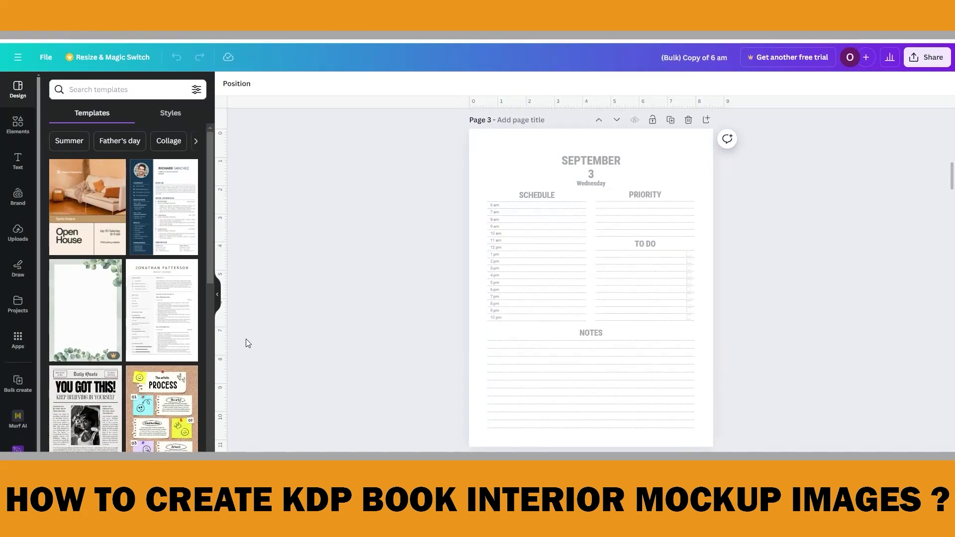
Step: Upload both exported planner page PNGs to Canva's Uploads
left_click(21, 243)
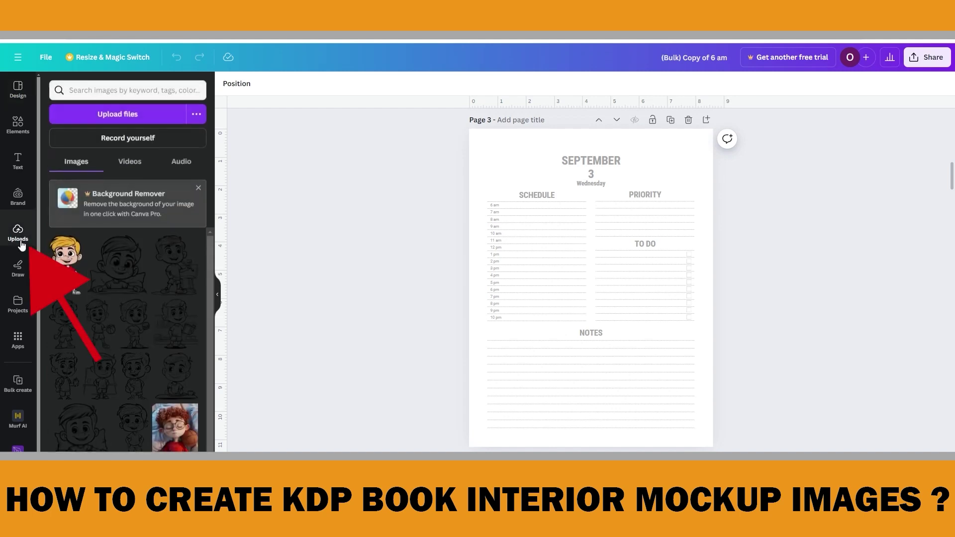
left_click(133, 116)
left_click(78, 107)
left_click(257, 259)
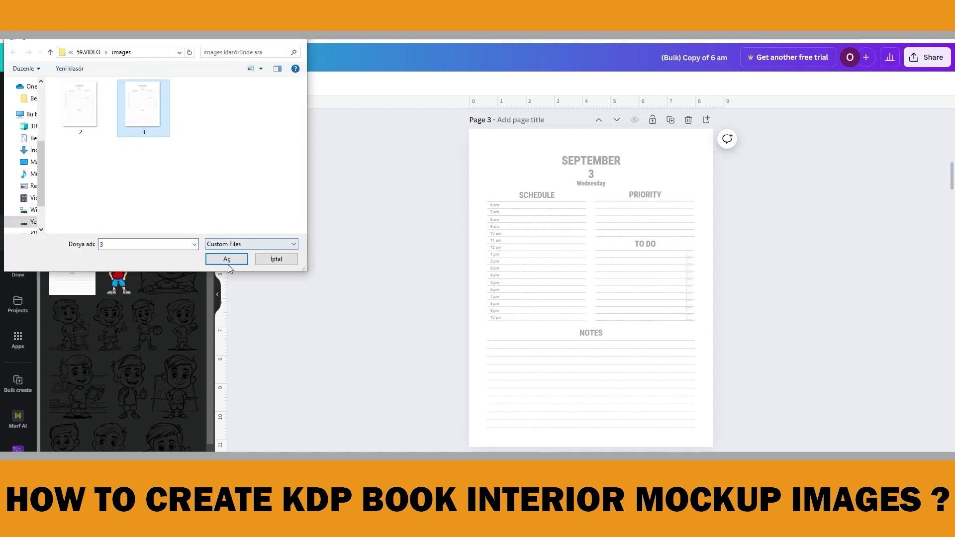
left_click(228, 262)
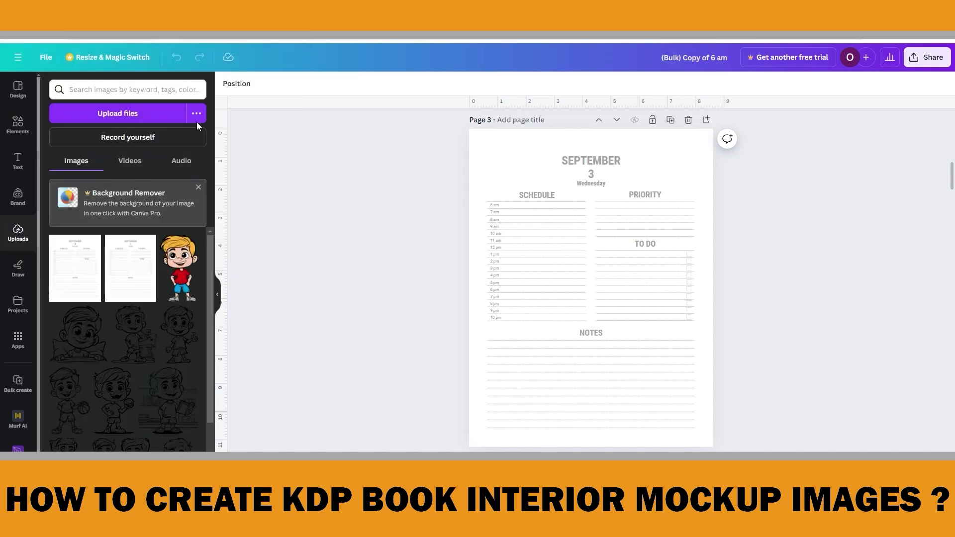
left_click(45, 57)
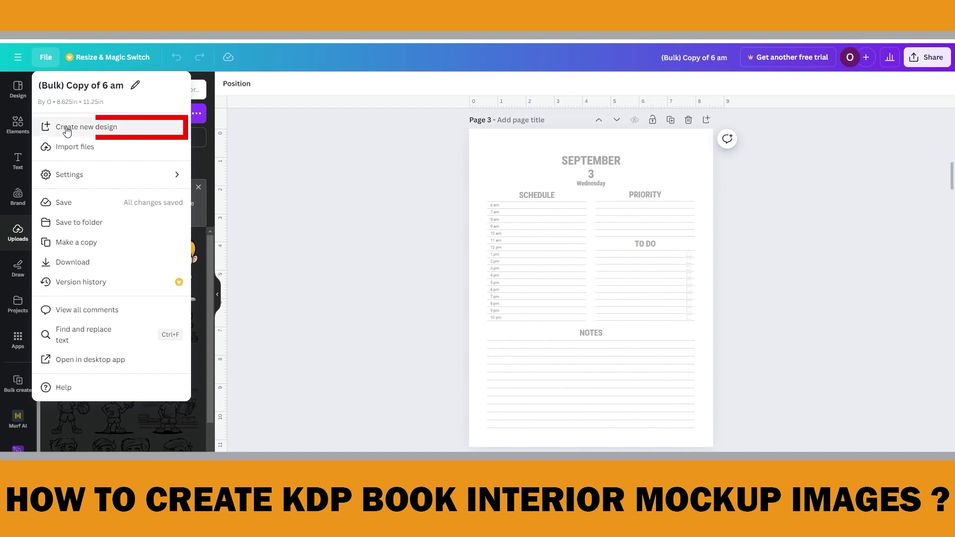
Step: Create a new custom-size design of width 970 and height 600 px
left_click(100, 127)
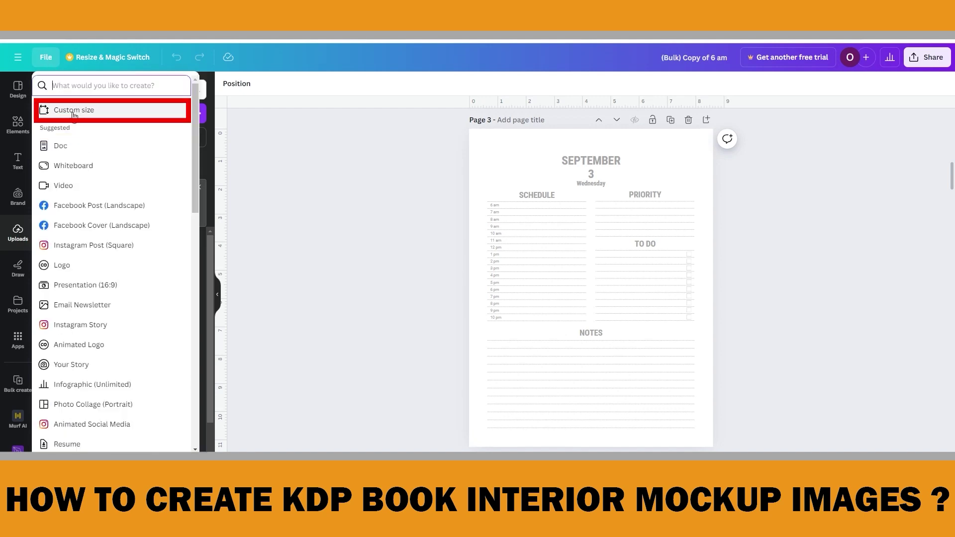
left_click(100, 110)
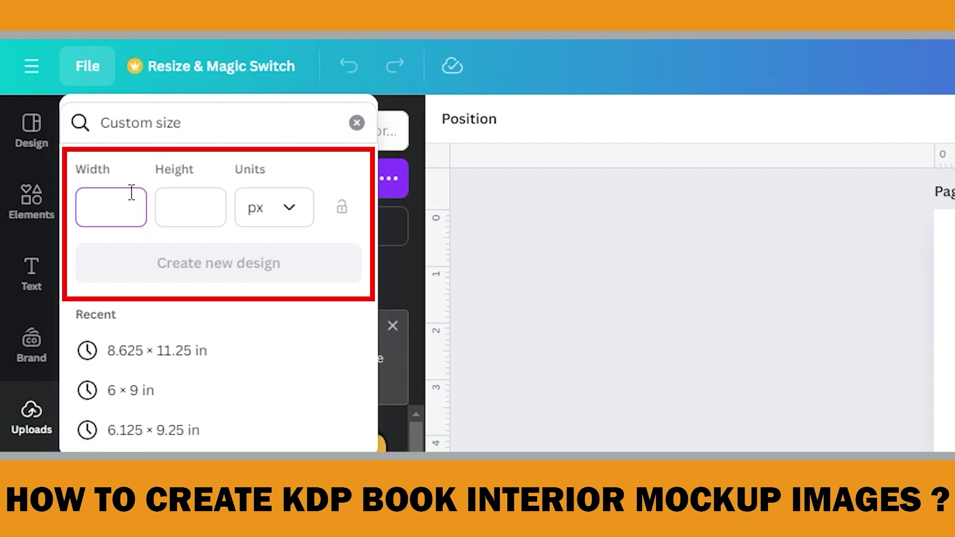
type("970")
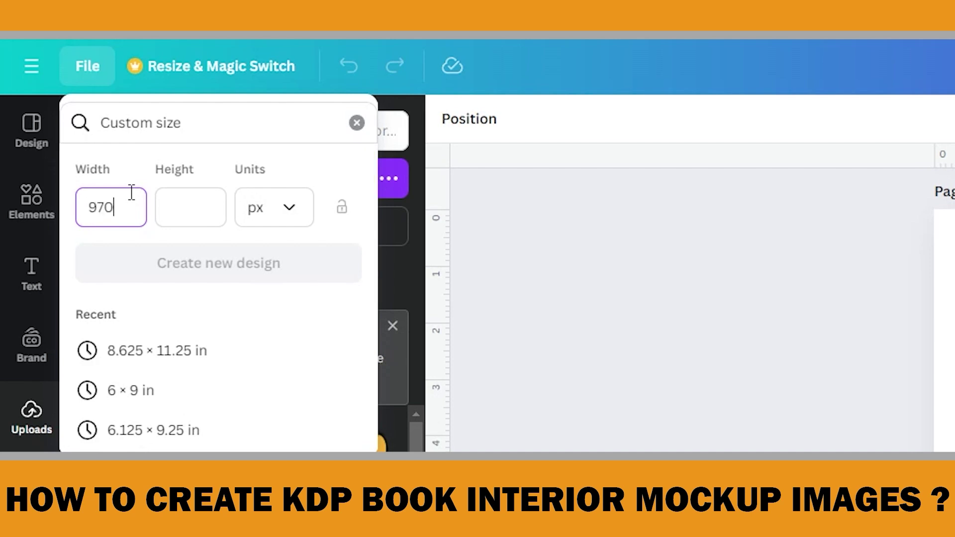
left_click(179, 207)
type("600")
left_click(232, 271)
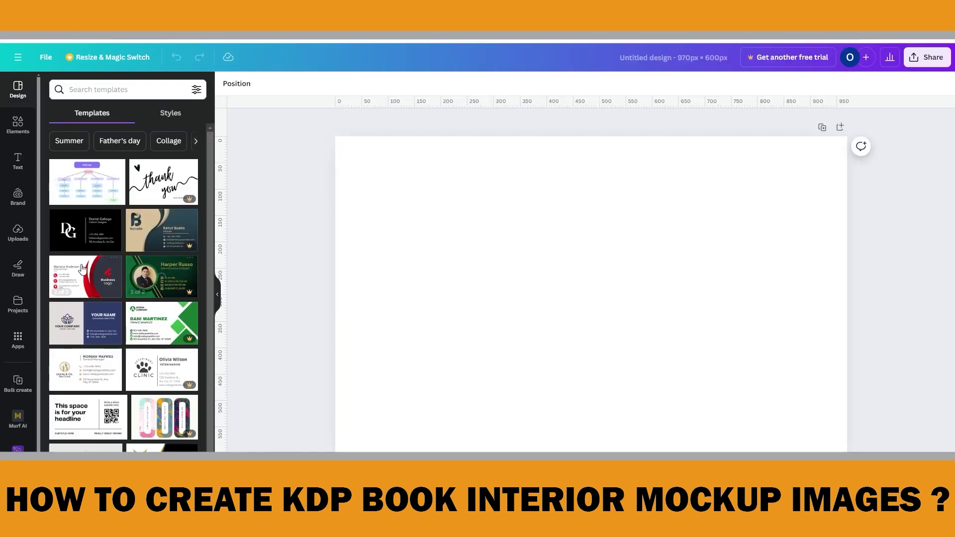
Step: Place the September 2 and 3 pages side by side, enlarged and centred on the canvas
left_click(19, 241)
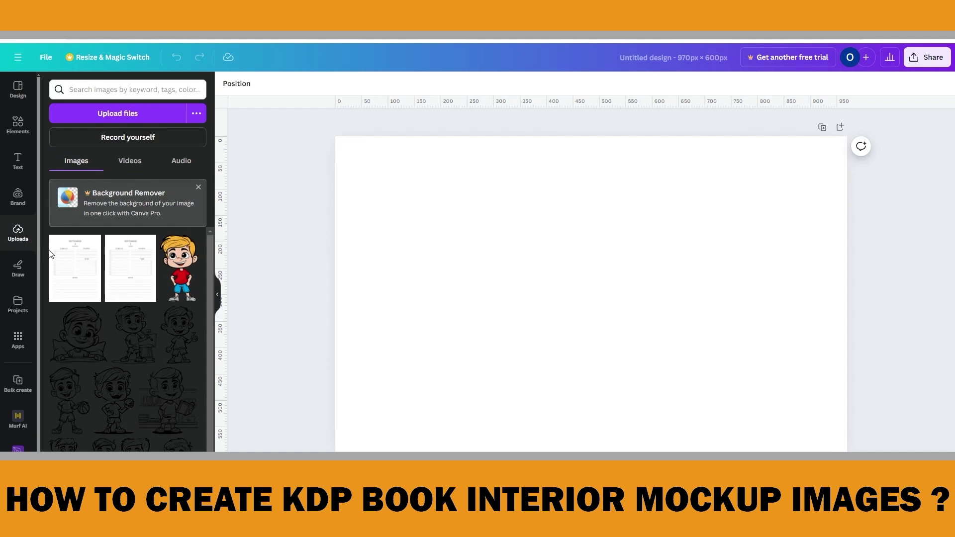
left_click_drag(75, 267, 634, 214)
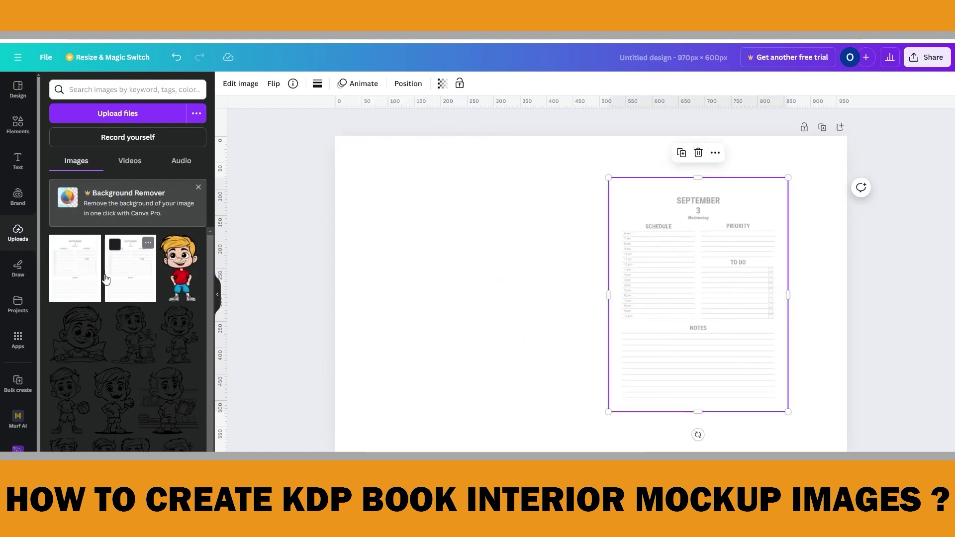
left_click_drag(189, 268, 424, 217)
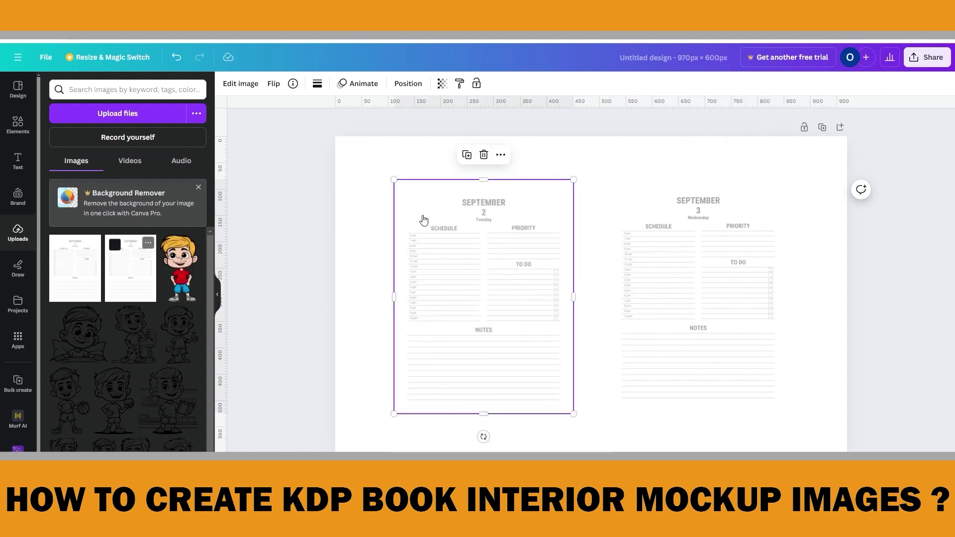
left_click_drag(486, 280, 550, 304)
left_click(639, 318, "shift")
left_click_drag(772, 412, 805, 434)
left_click_drag(411, 178, 379, 155)
left_click_drag(665, 329, 665, 327)
left_click(322, 215)
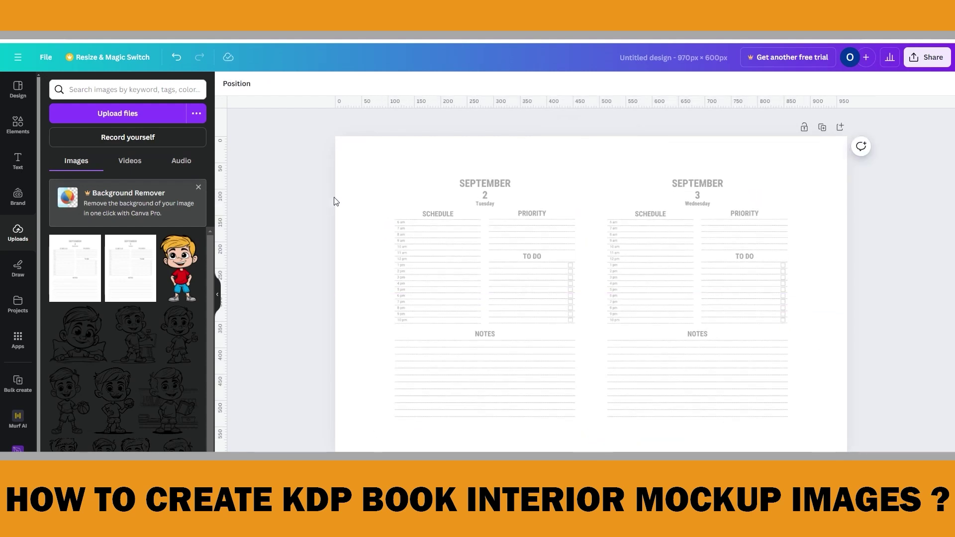
Step: Set the page background colour to light grey
left_click(350, 193)
left_click(227, 83)
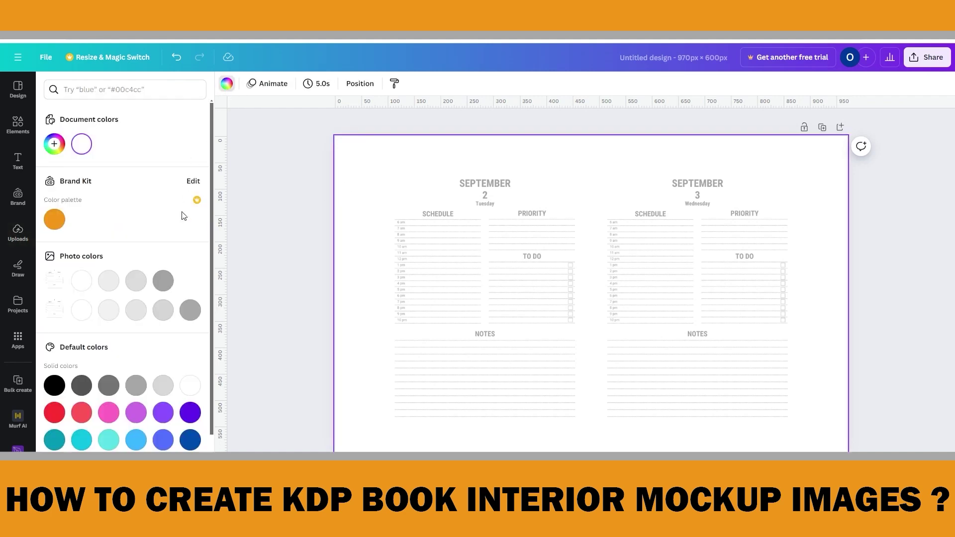
left_click(163, 310)
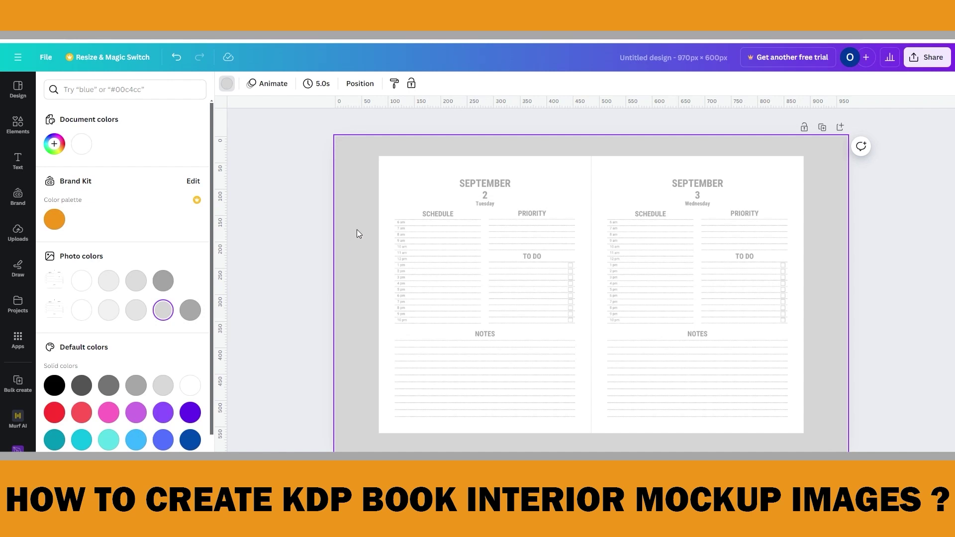
left_click(394, 184)
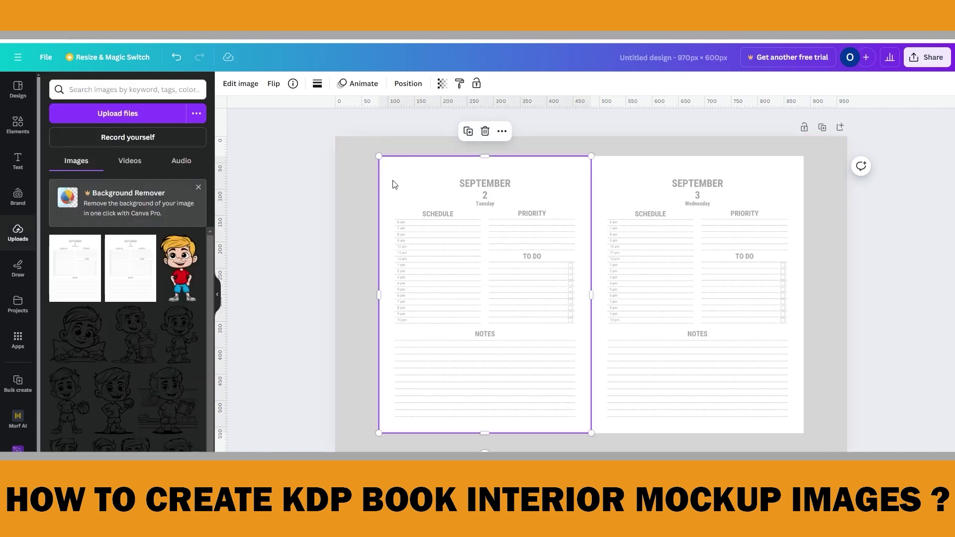
Step: Apply a Drop shadow effect to both the left and right planner pages
left_click(239, 86)
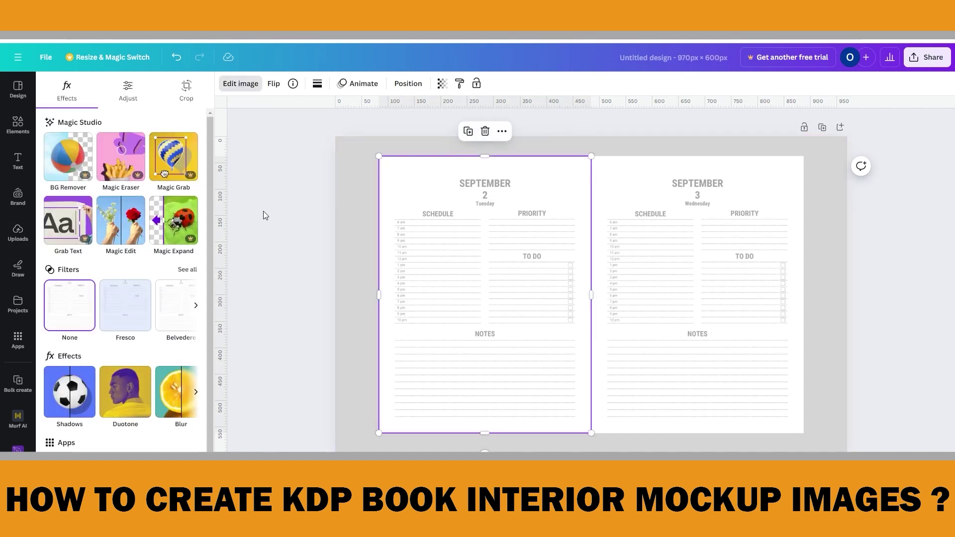
left_click(85, 397)
left_click(140, 200)
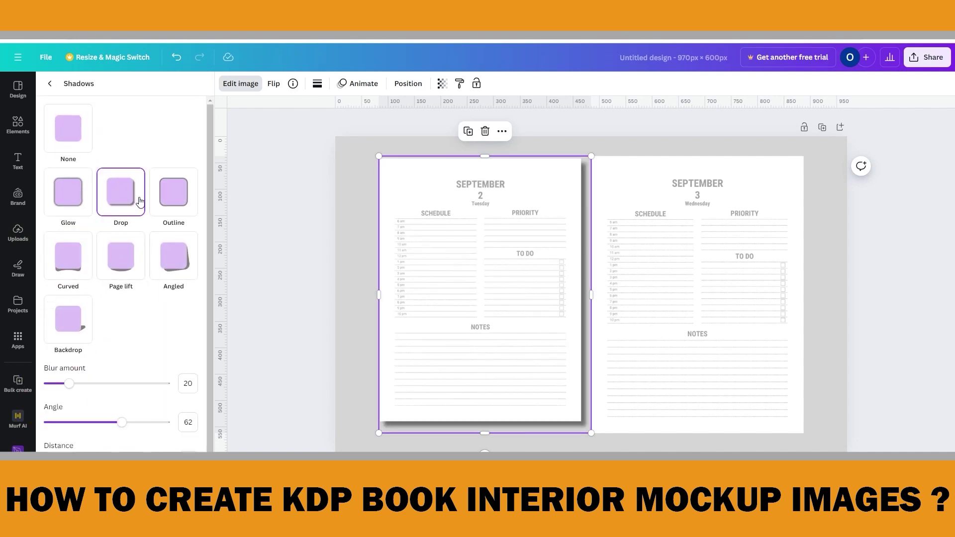
left_click(633, 198)
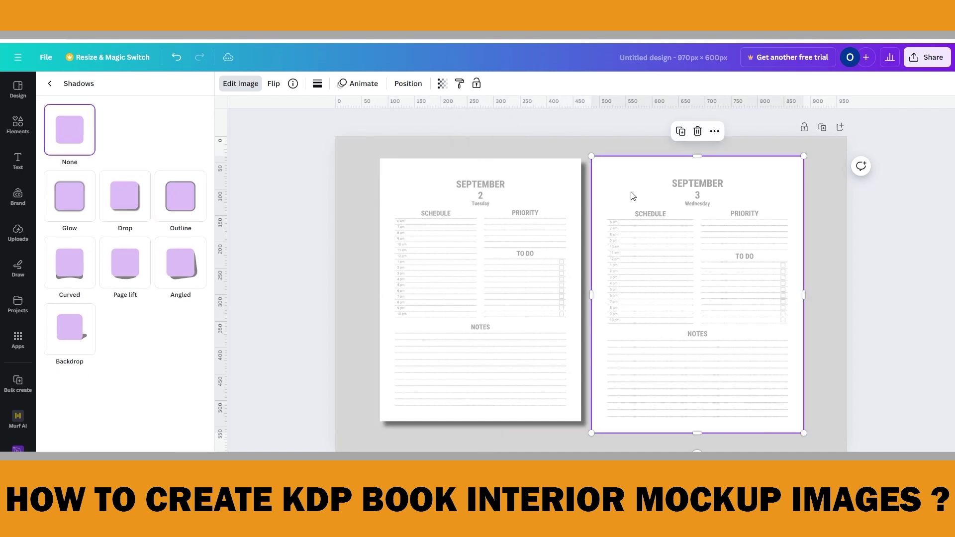
left_click(123, 212)
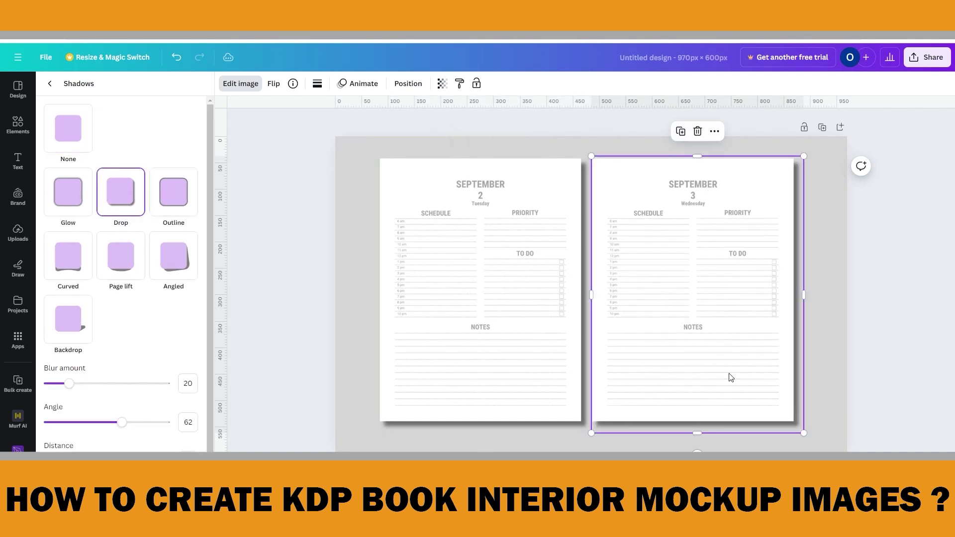
key("Escape")
left_click(880, 423)
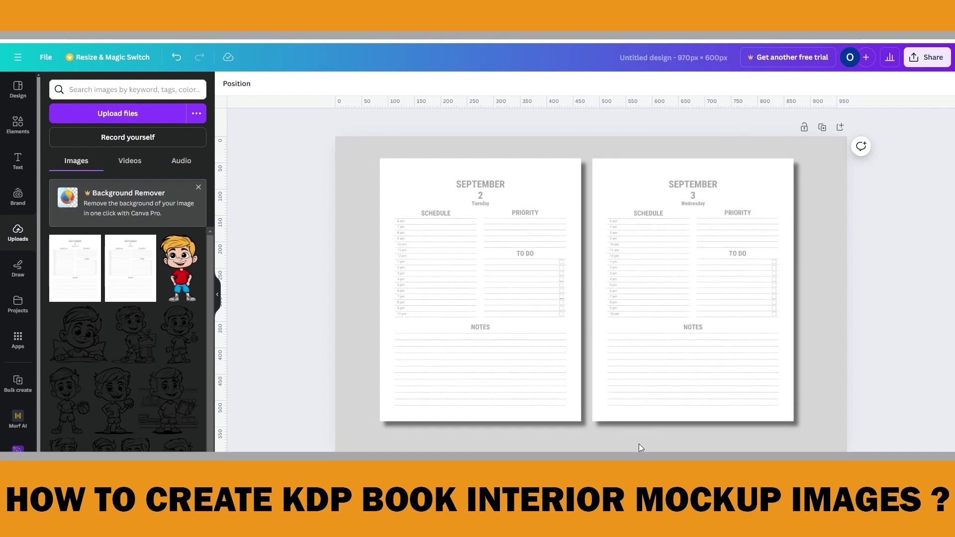
left_click(620, 312)
left_click(585, 286, "shift")
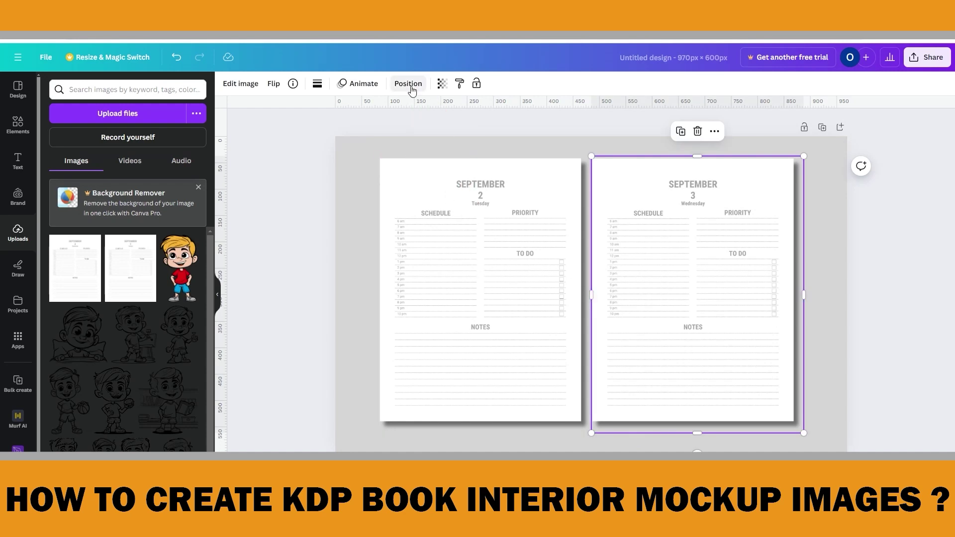
Step: Move the selected page layer to the top and push the right page flush against the left
left_click(407, 84)
left_click(167, 90)
mouse_move(158, 175)
left_mouse_down()
mouse_move(160, 135)
mouse_move(162, 146)
left_mouse_up()
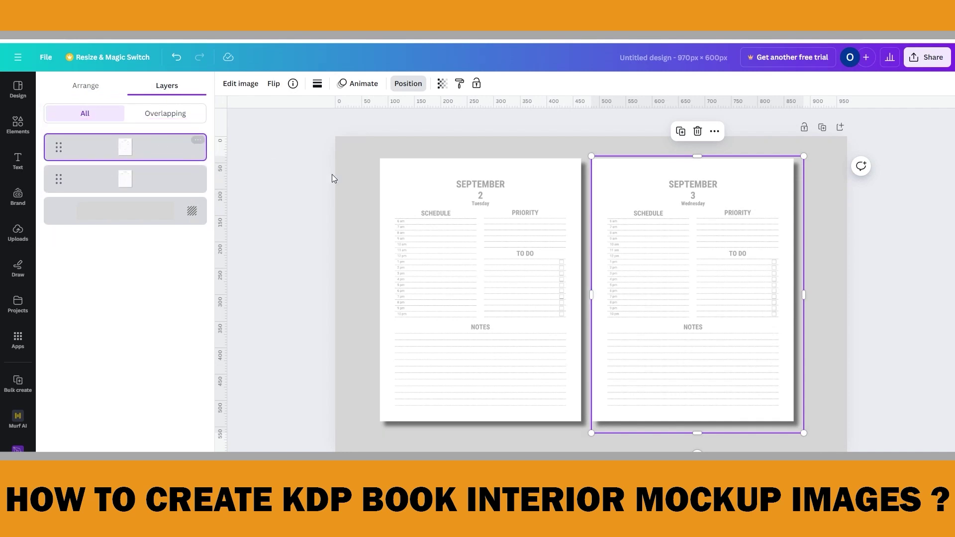
left_click_drag(659, 282, 620, 348)
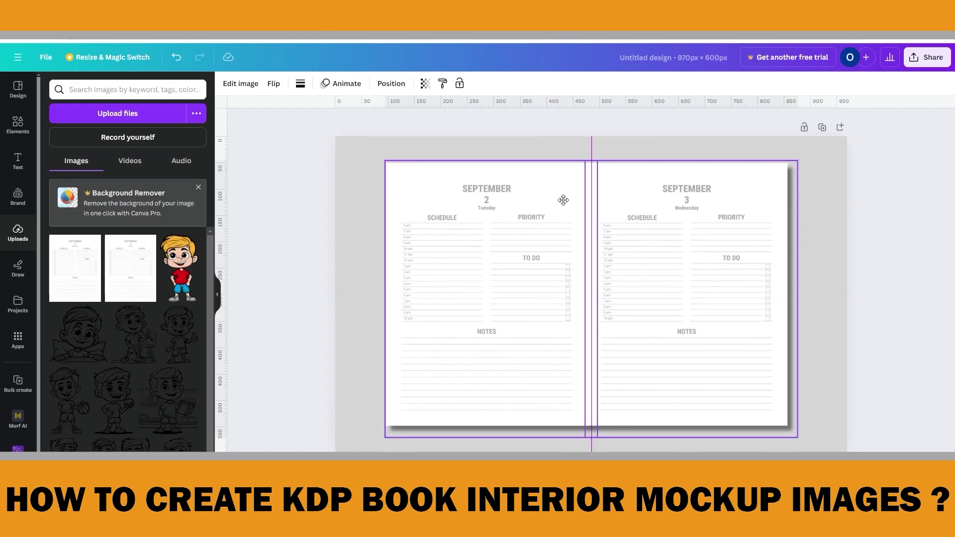
left_click(876, 273)
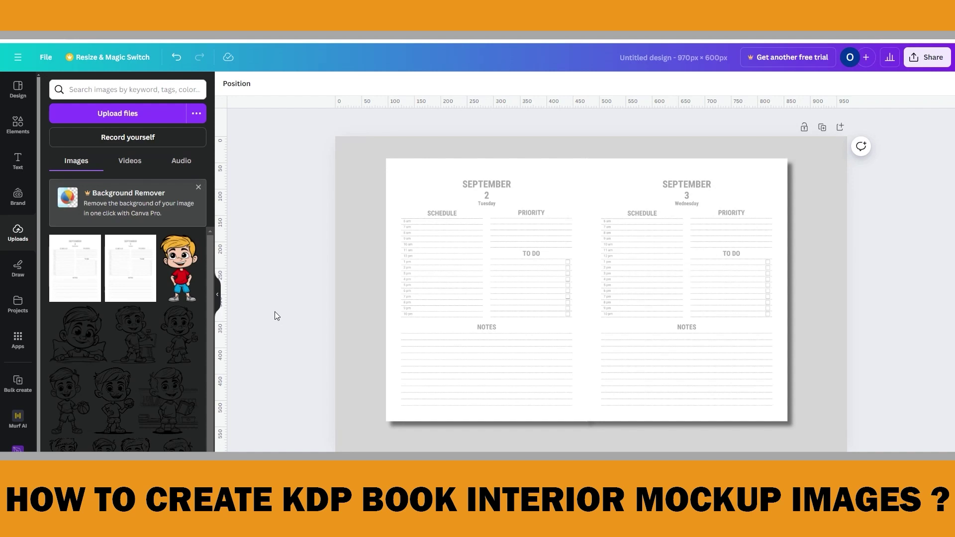
Step: Search elements for 'shadow' and add the Degrade Esfumado gradient graphic to the page
left_click(22, 131)
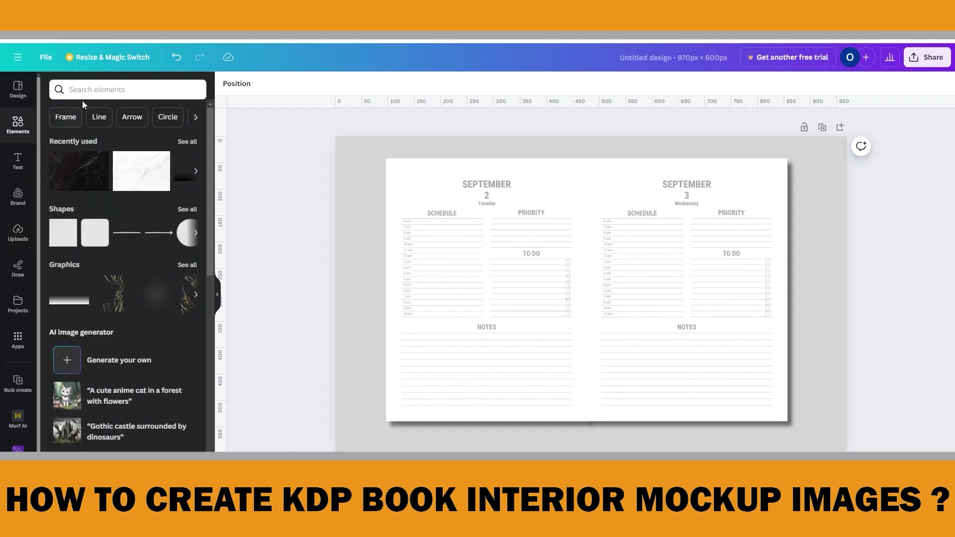
left_click(86, 92)
type("shadow")
key("Return")
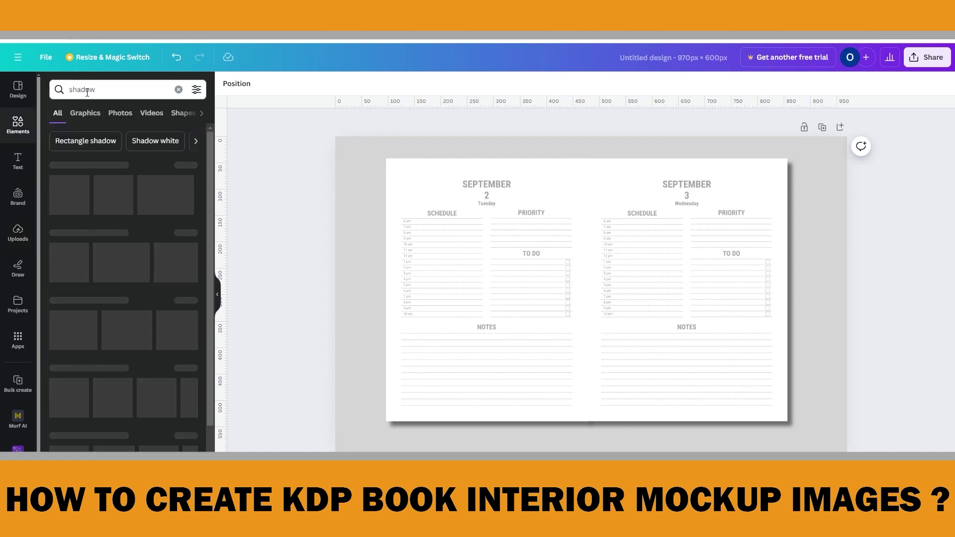
left_click(186, 166)
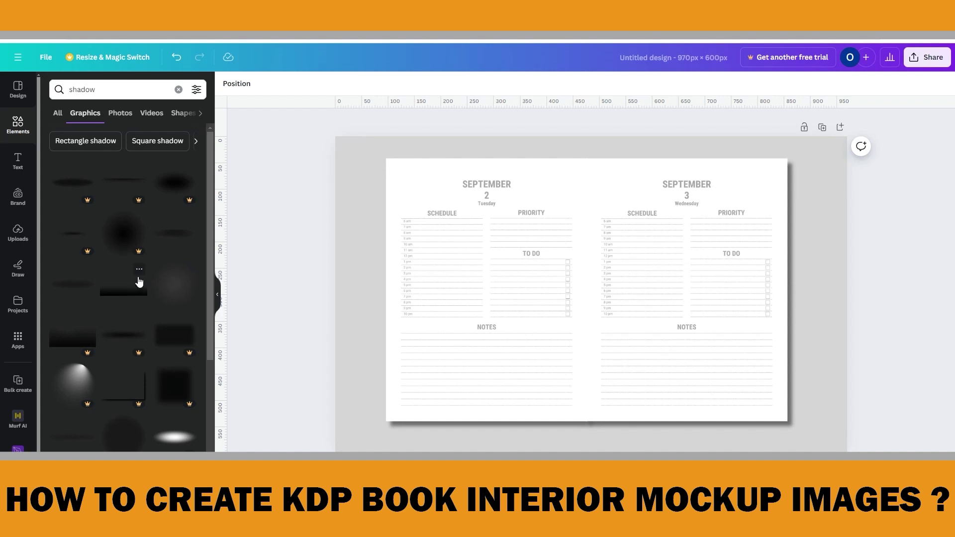
left_click(140, 271)
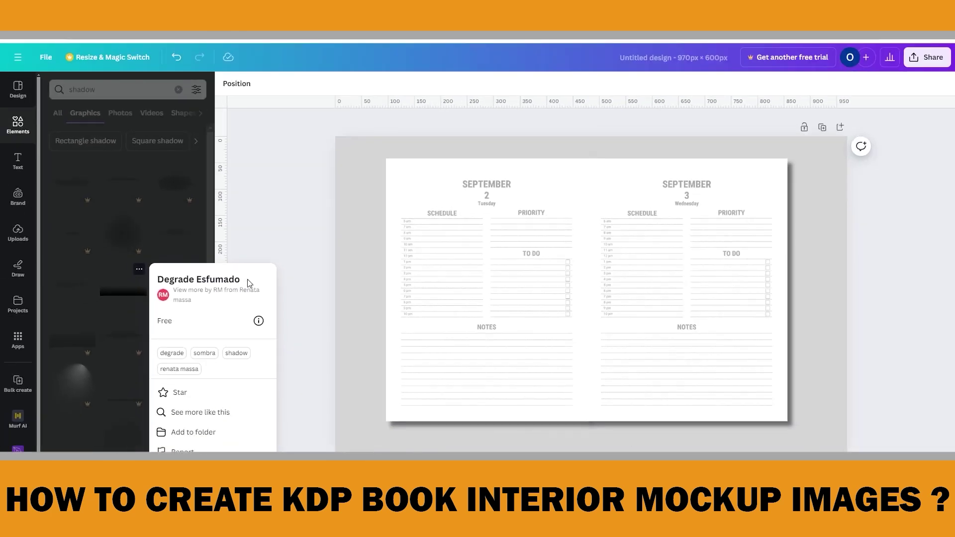
left_click(127, 292)
left_click_drag(591, 360, 542, 298)
Step: Turn the gradient upright over the right page's inner half and set transparency to 30
left_click_drag(619, 401, 586, 421)
left_click_drag(687, 213, 714, 155)
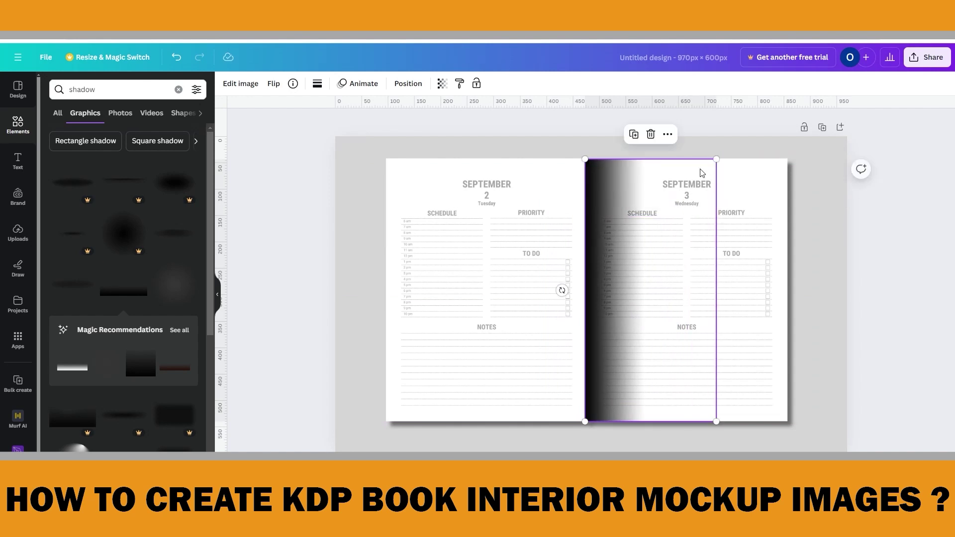
left_click(442, 83)
left_click_drag(406, 124, 369, 126)
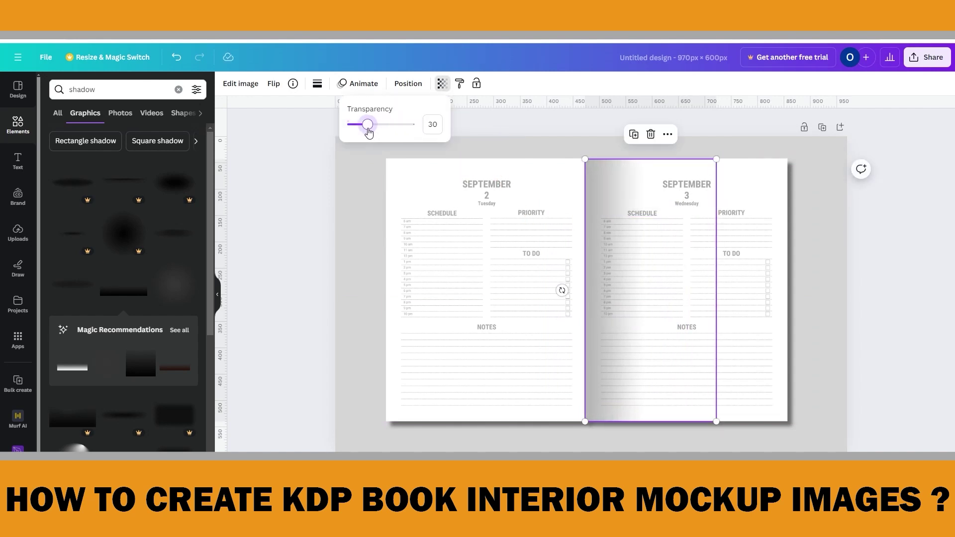
left_click(718, 449)
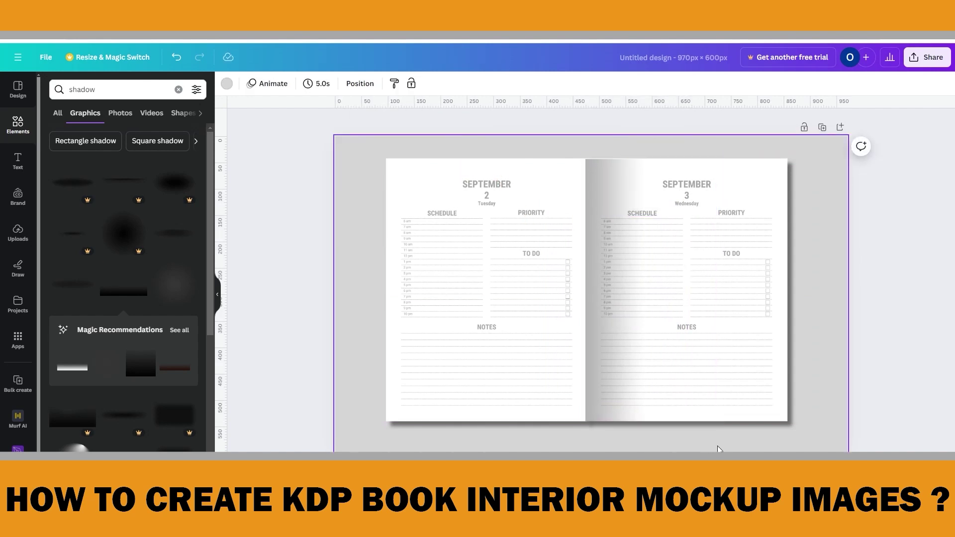
left_click(899, 358)
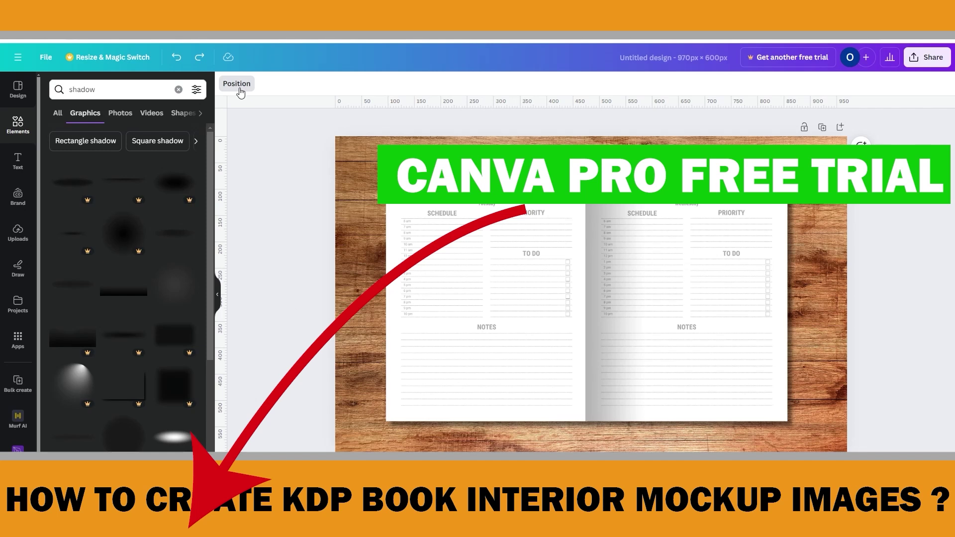
Step: Remove the wood background and download the finished spread as a PNG
key("Delete")
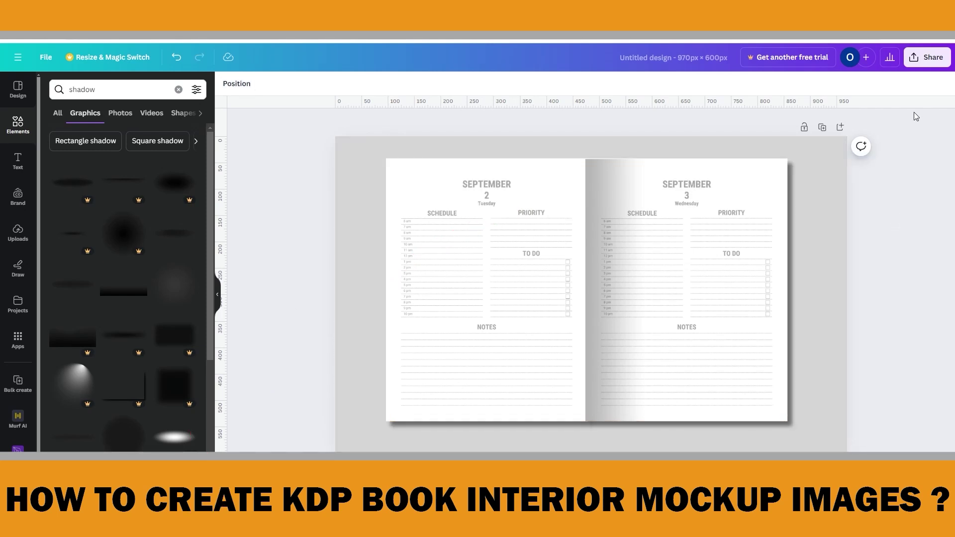
left_click(926, 64)
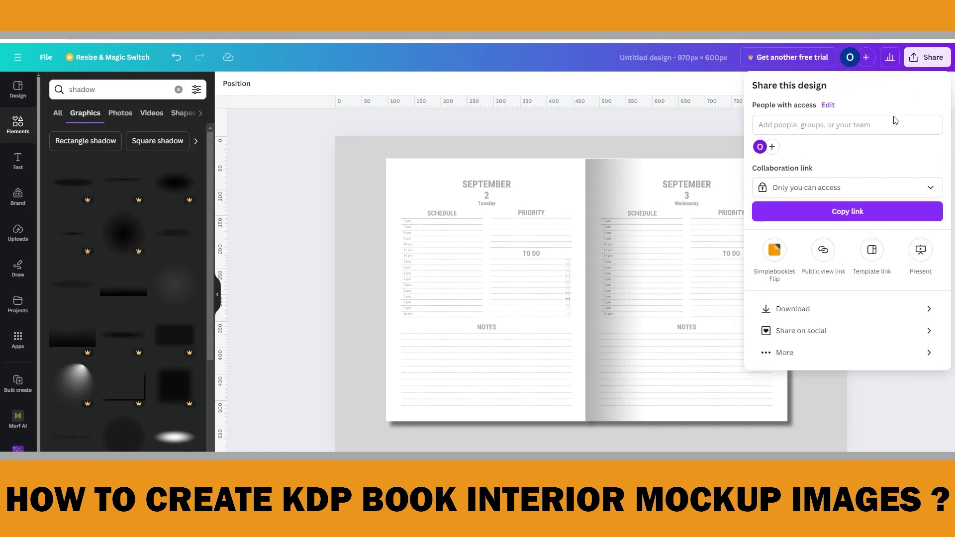
left_click(842, 314)
left_click(827, 268)
scroll(937, 338, "down", 3)
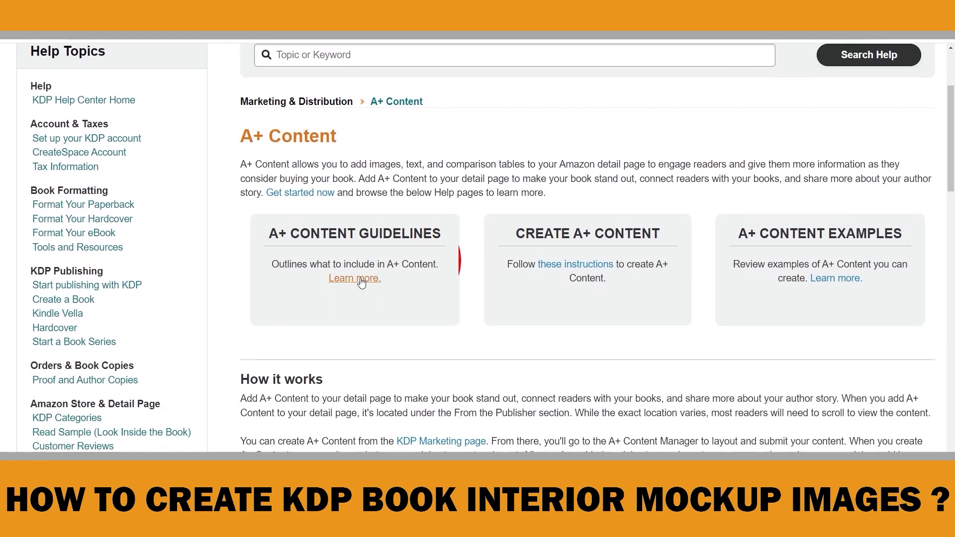
left_click(362, 281)
scroll(486, 318, "down", 10)
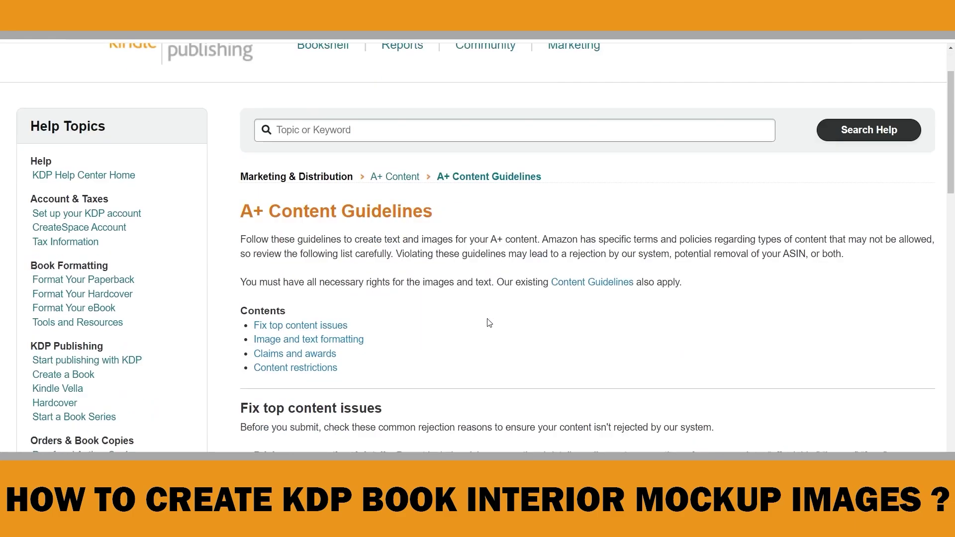
left_click_drag(254, 272, 468, 267)
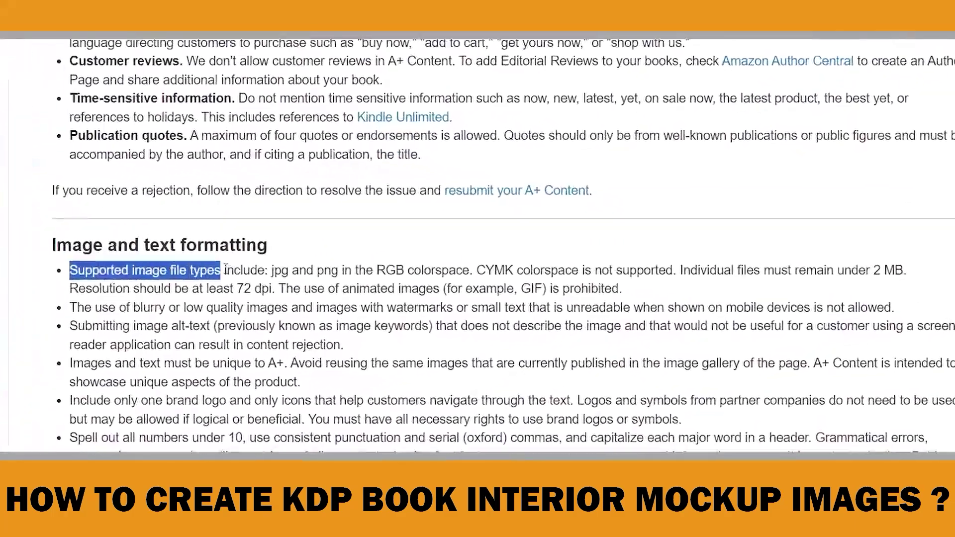
left_click_drag(339, 266, 263, 298)
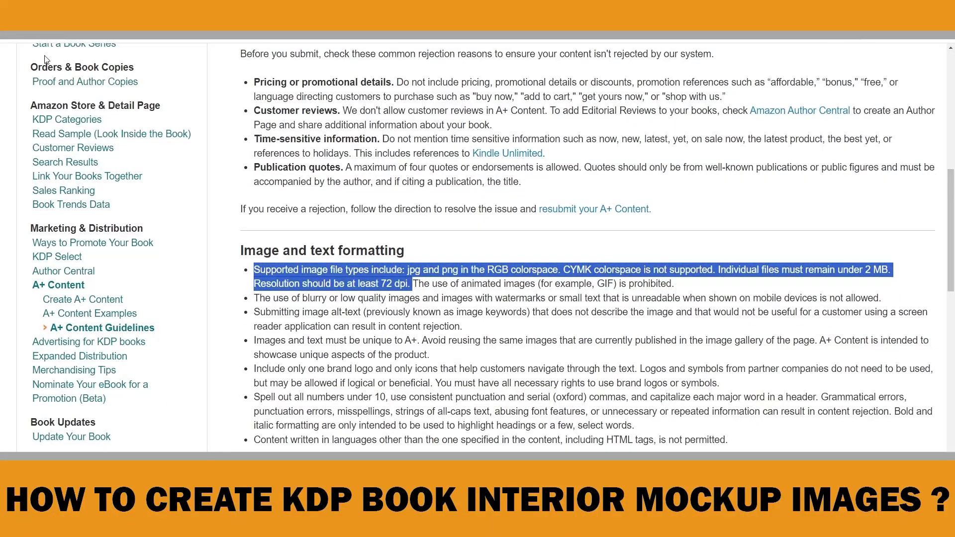
key("alt+Left")
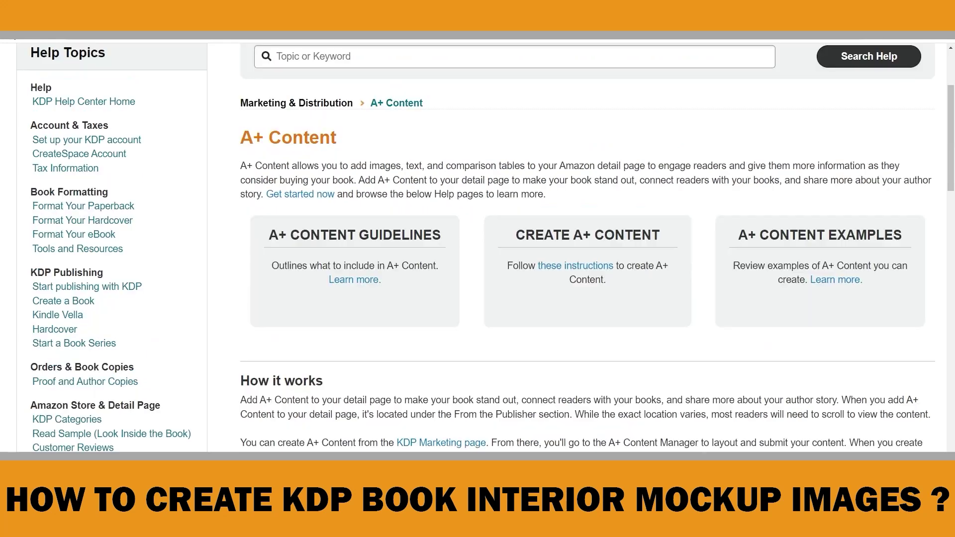
left_click(569, 269)
Step: Place the planner spread mockup into the Standard Image Header With Text module's image
scroll(603, 330, "down", 15)
left_click_drag(184, 215, 941, 236)
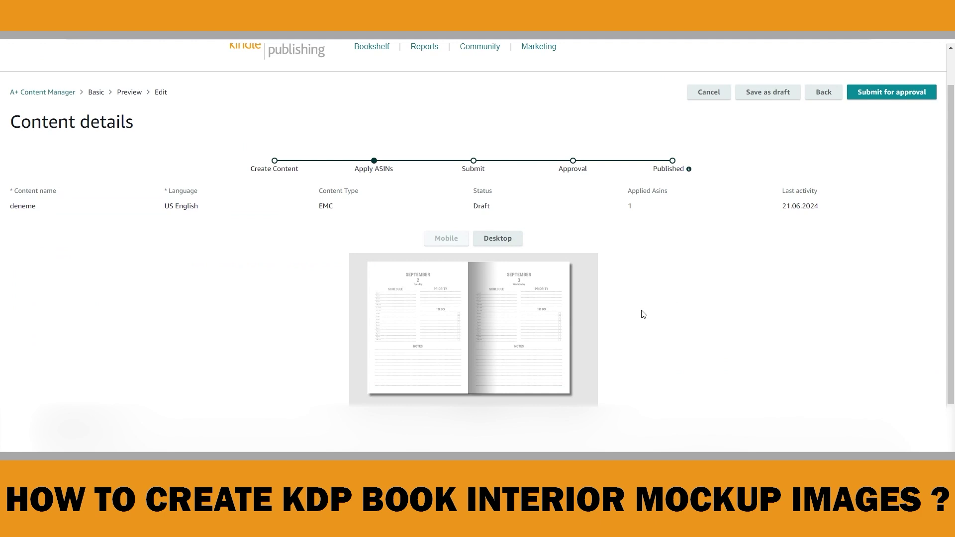
Step: Review the A+ draft's spread mockup preview in the mobile layout
scroll(630, 318, "down", 2)
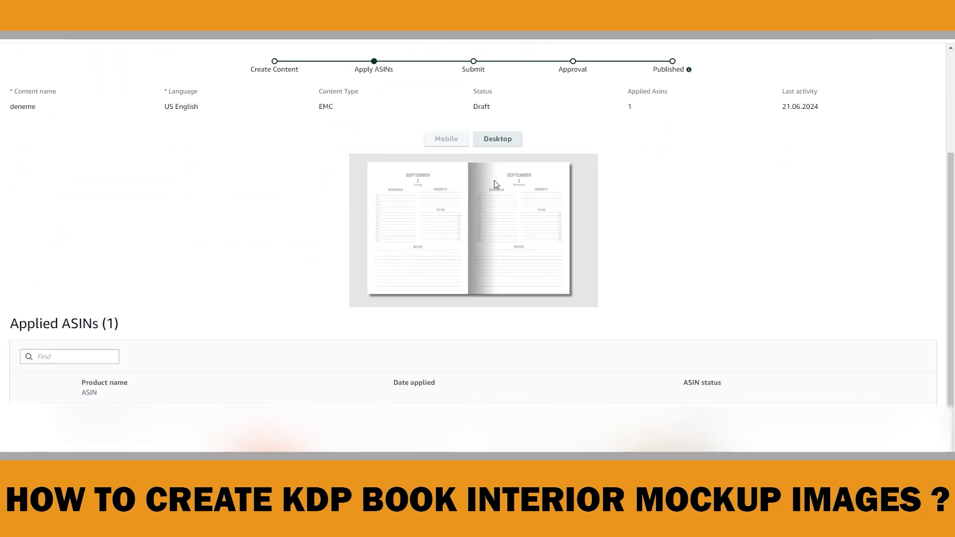
left_click(468, 142)
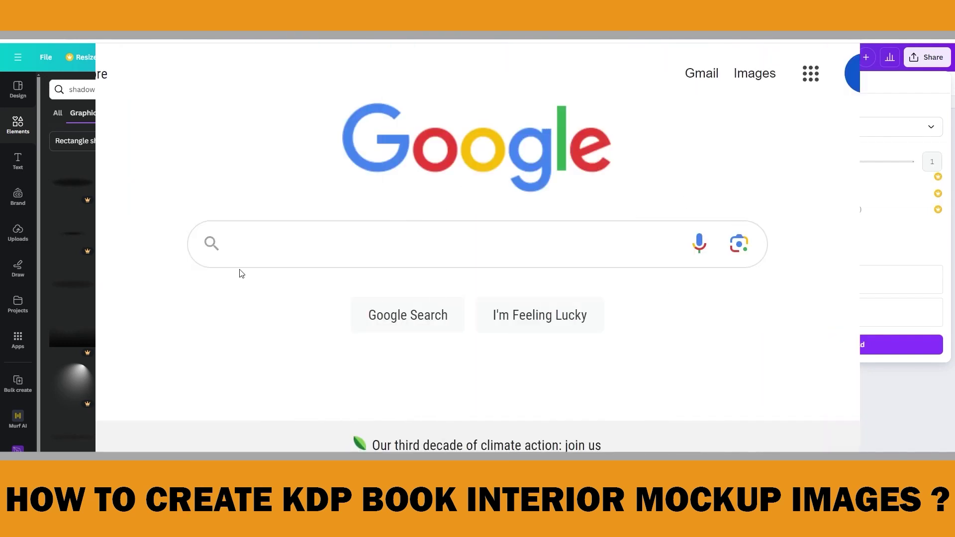
Step: Search Google for 'dpi converter'
left_click(241, 244)
type("dpi converter")
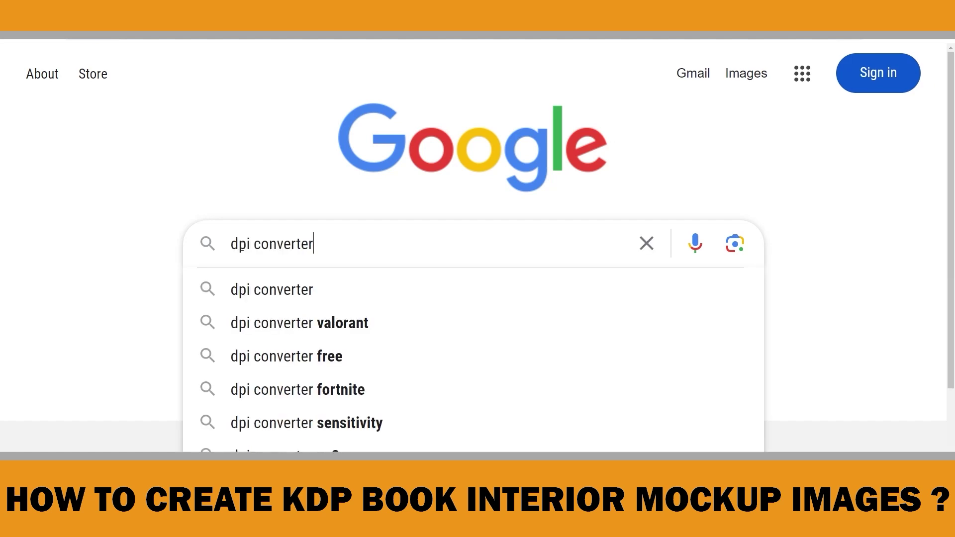
key("Return")
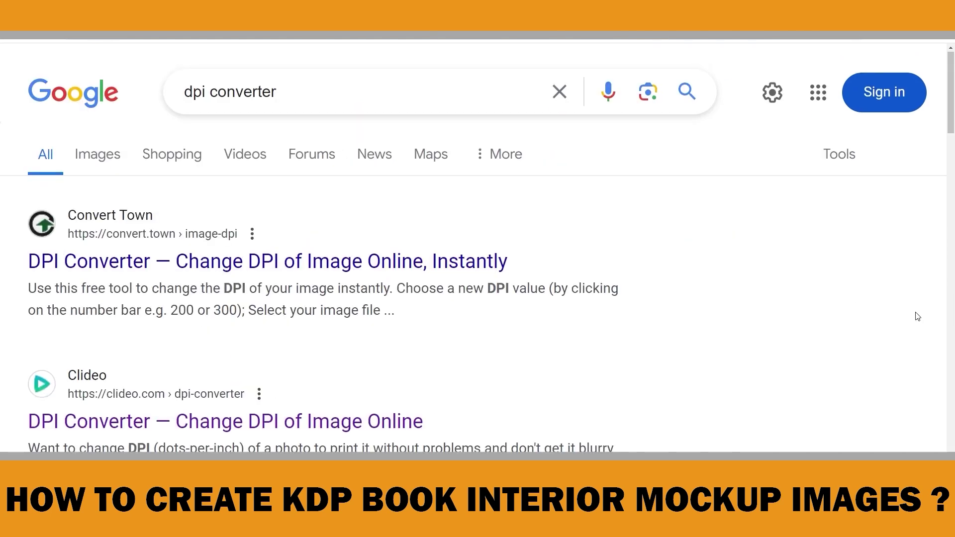